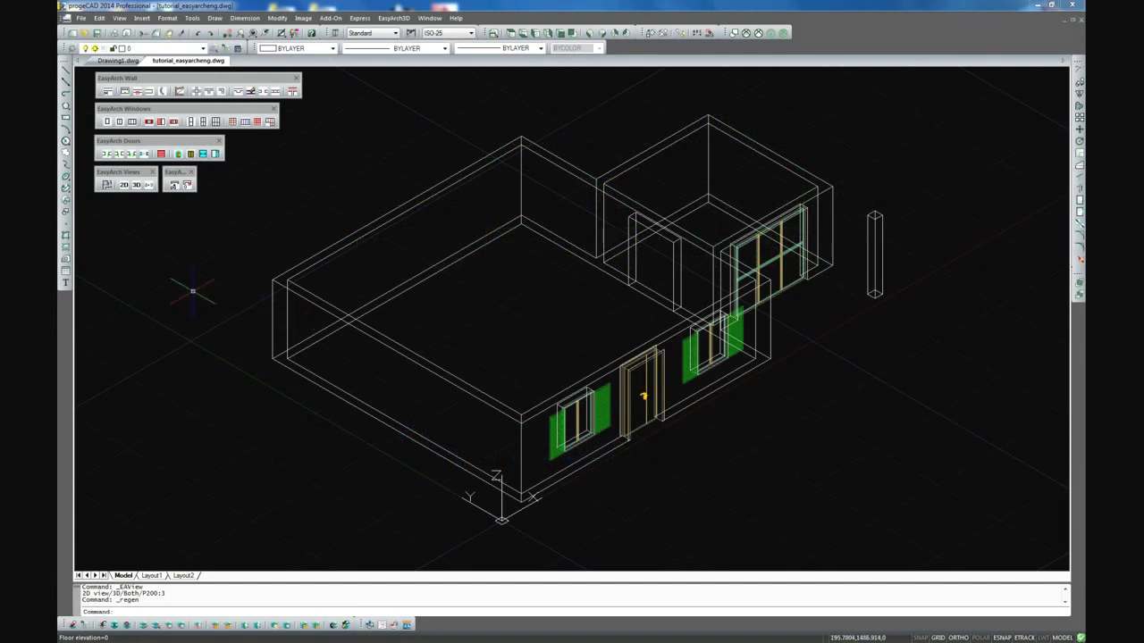
# - Display the house in 2D as a plan seen from the top
pyautogui.click(124, 185)
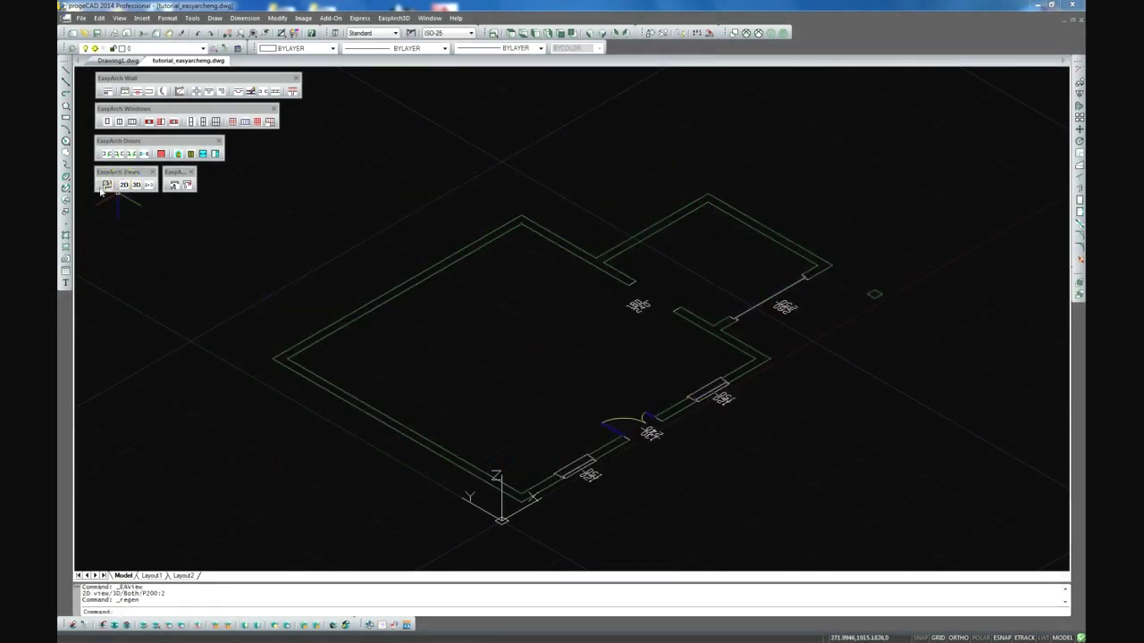
pyautogui.click(104, 185)
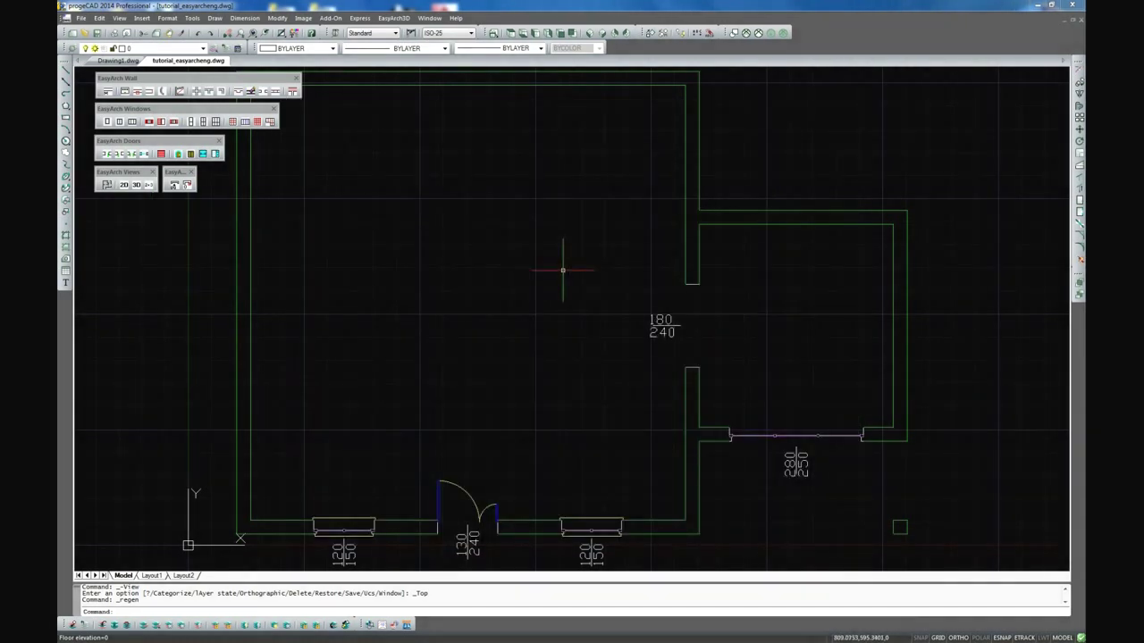
pyautogui.moveTo(565, 271); pyautogui.dragTo(666, 271, button='middle')
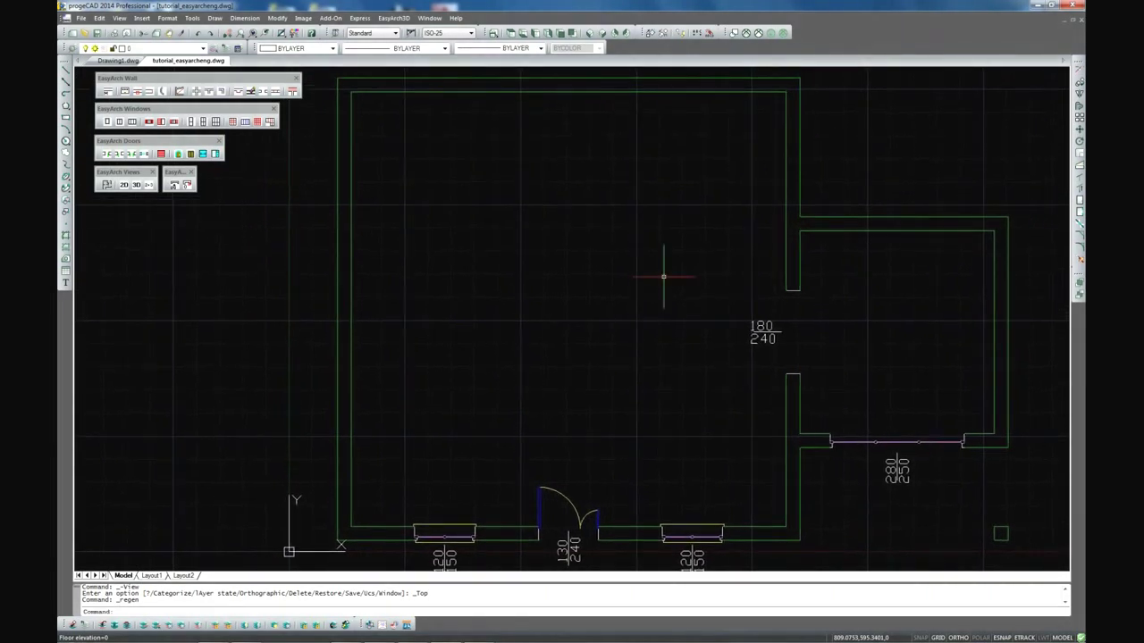
# - Set up an EasyArch floor with depth 25 and soffit elevation -25 on layer SLABS, defined by points
pyautogui.click(394, 17)
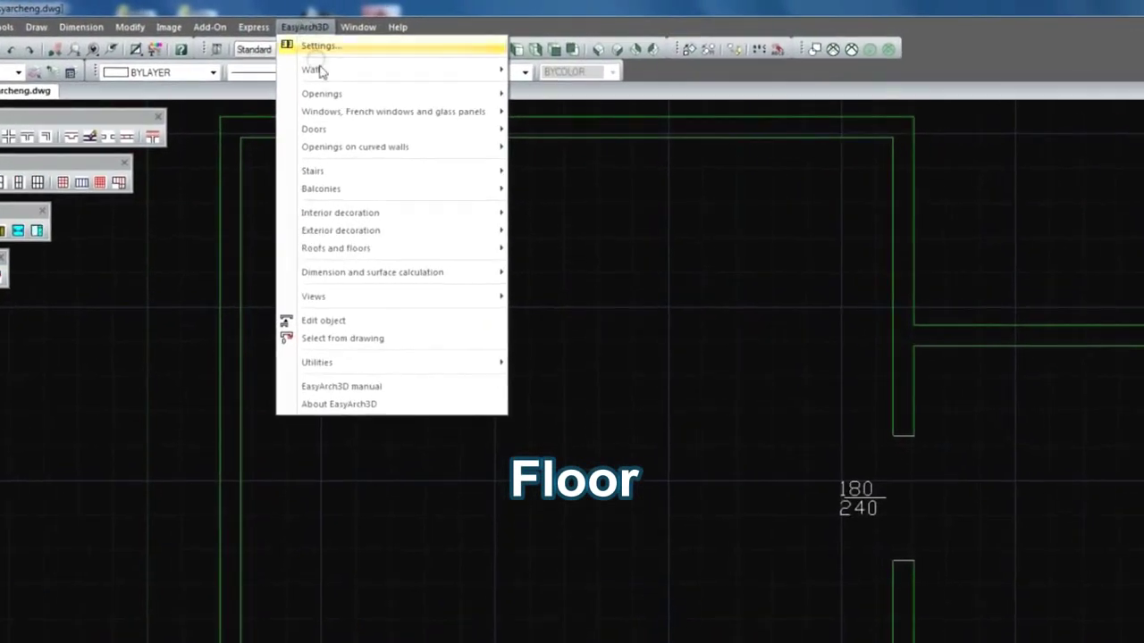
pyautogui.moveTo(483, 173)
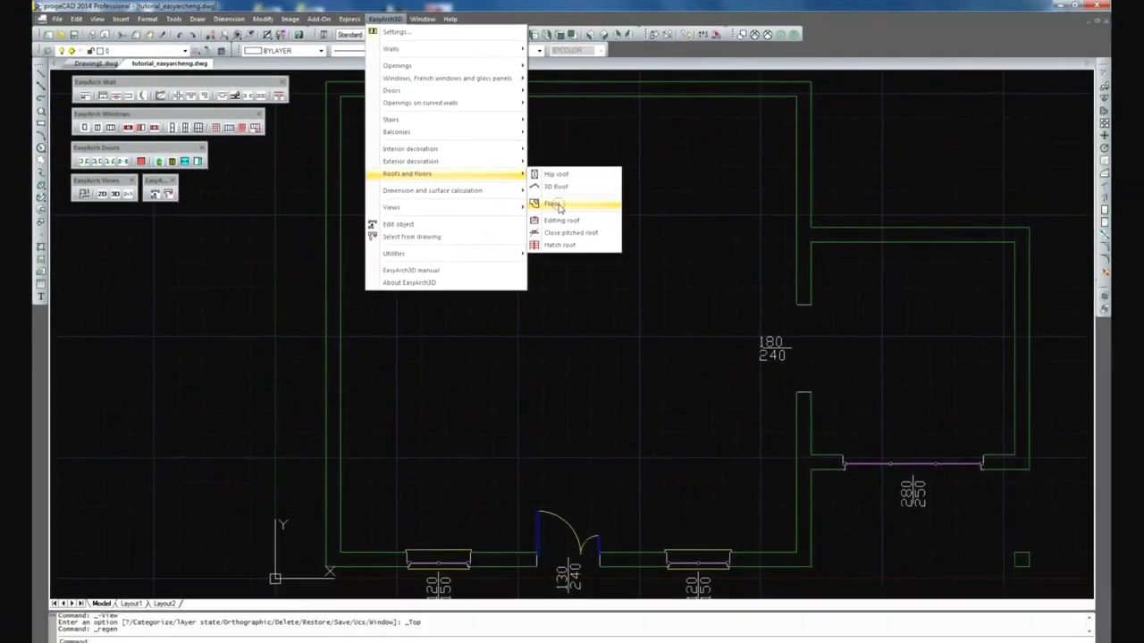
pyautogui.click(552, 295)
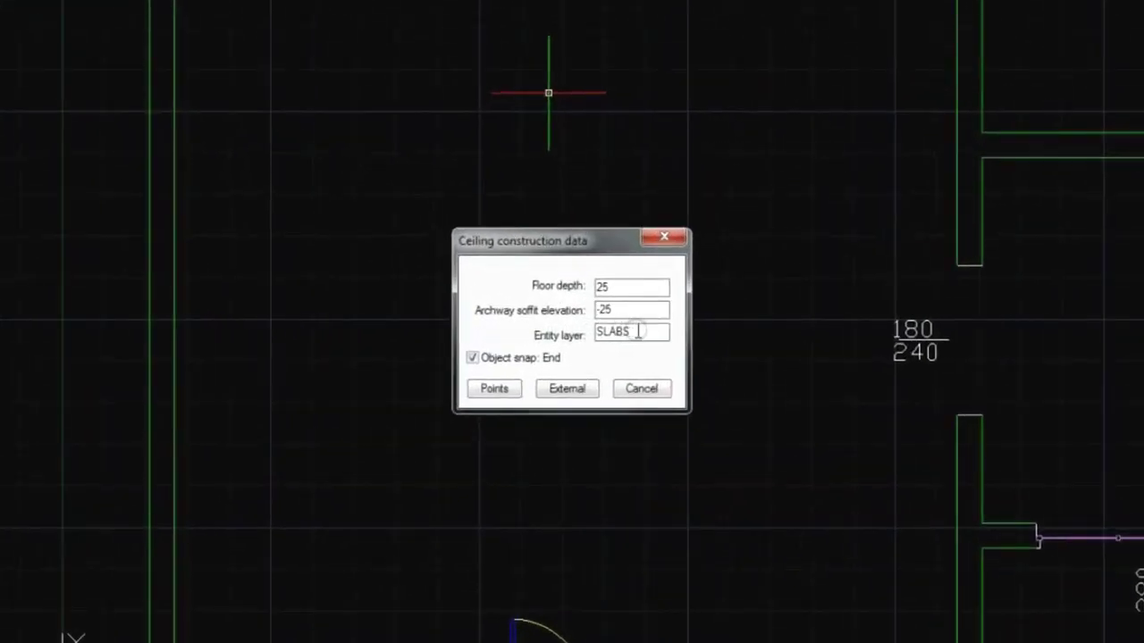
pyautogui.click(616, 330)
pyautogui.click(506, 395)
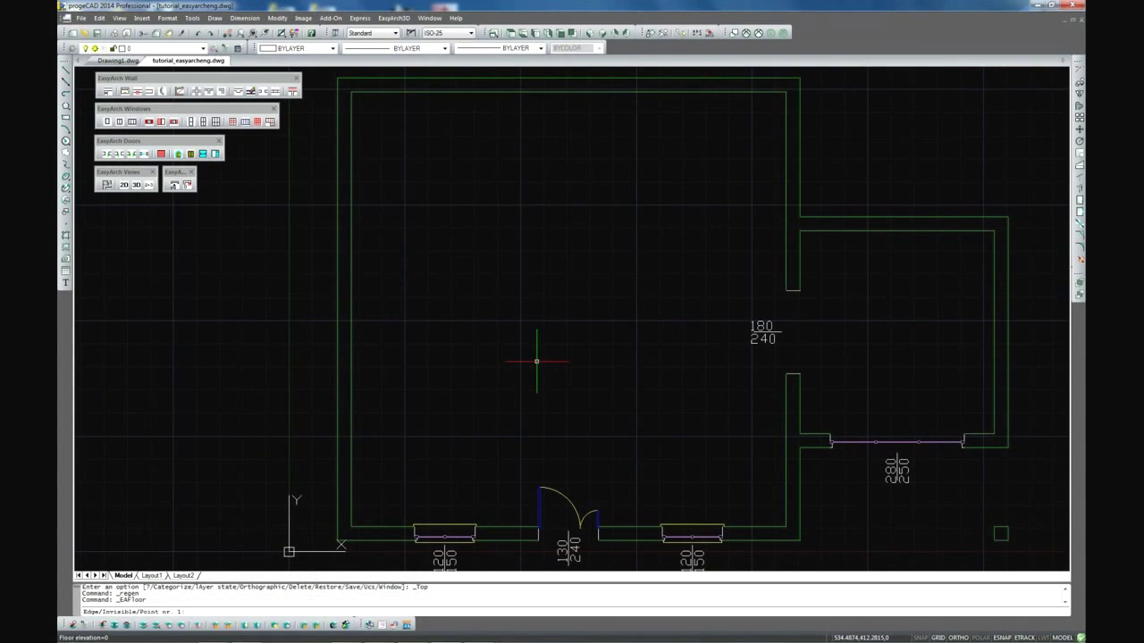
# - Trace the floor outline along the house's outer corners, starting at the porch pillar's outer corner, and close it
pyautogui.click(1008, 541)
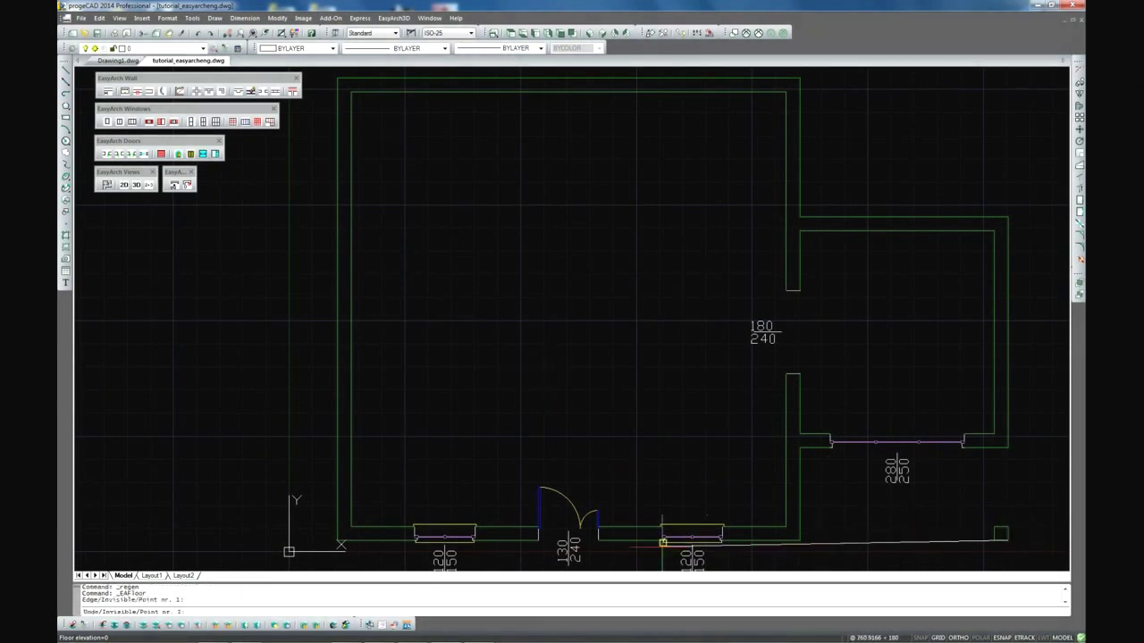
pyautogui.click(338, 541)
pyautogui.click(338, 78)
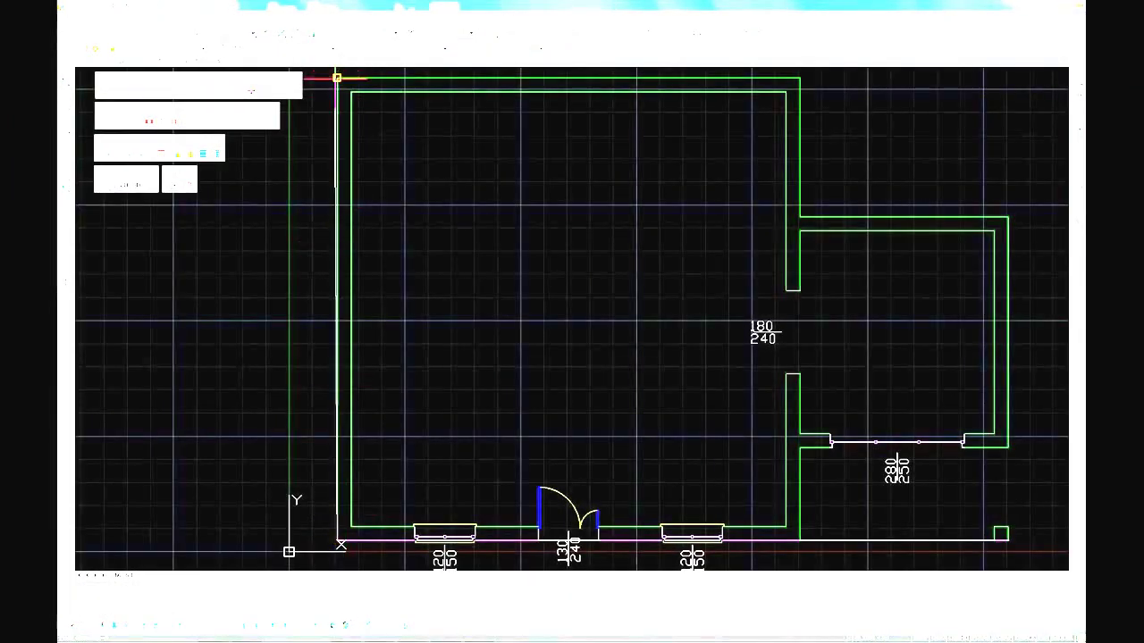
pyautogui.click(799, 79)
pyautogui.click(799, 216)
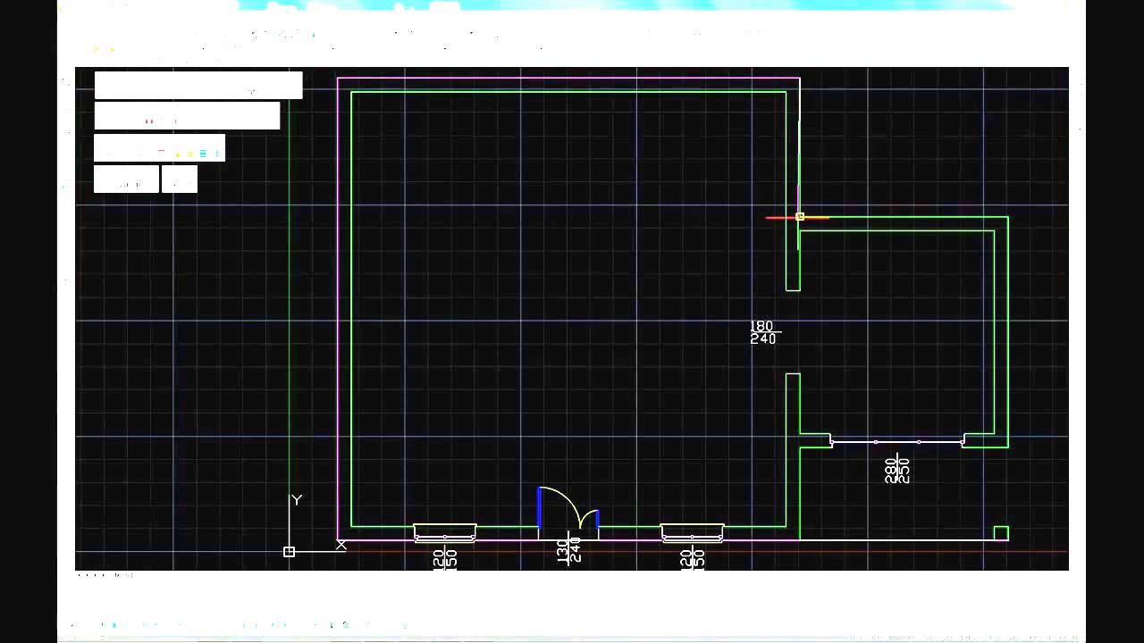
pyautogui.click(1008, 217)
pyautogui.write('c')
pyautogui.press('Return')
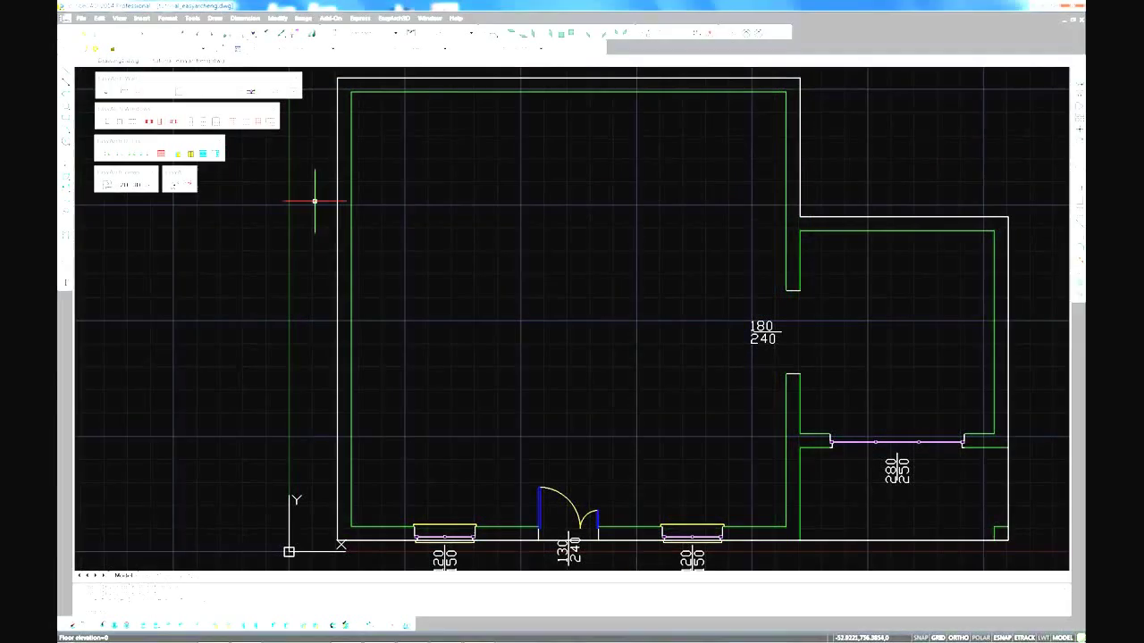
# - Inspect the house and its floor slab in 3D from an isometric viewpoint with realistic shading
pyautogui.click(138, 185)
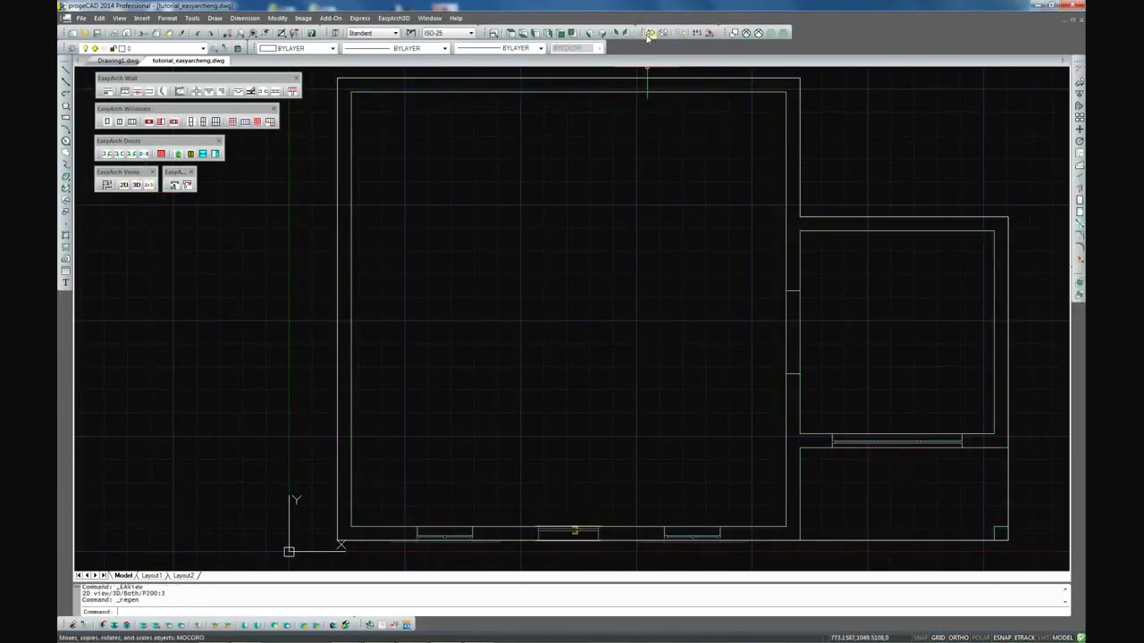
pyautogui.click(599, 32)
pyautogui.click(768, 32)
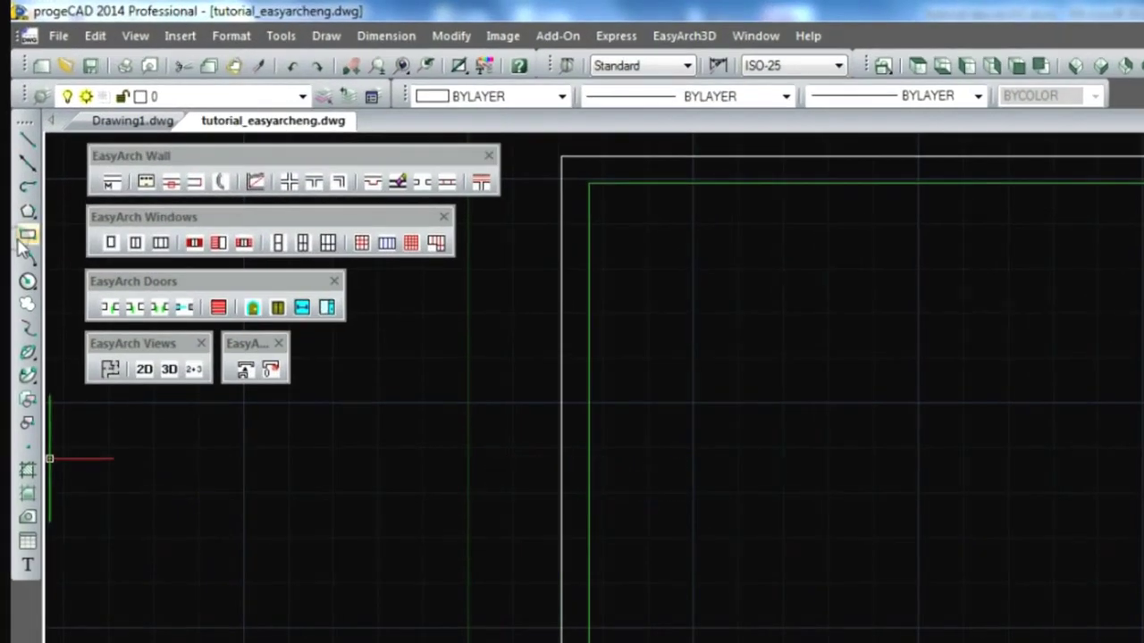
# - Draw a rectangle over the side room and porch, from the main building's front corner to the side room's outer rear corner
pyautogui.click(26, 236)
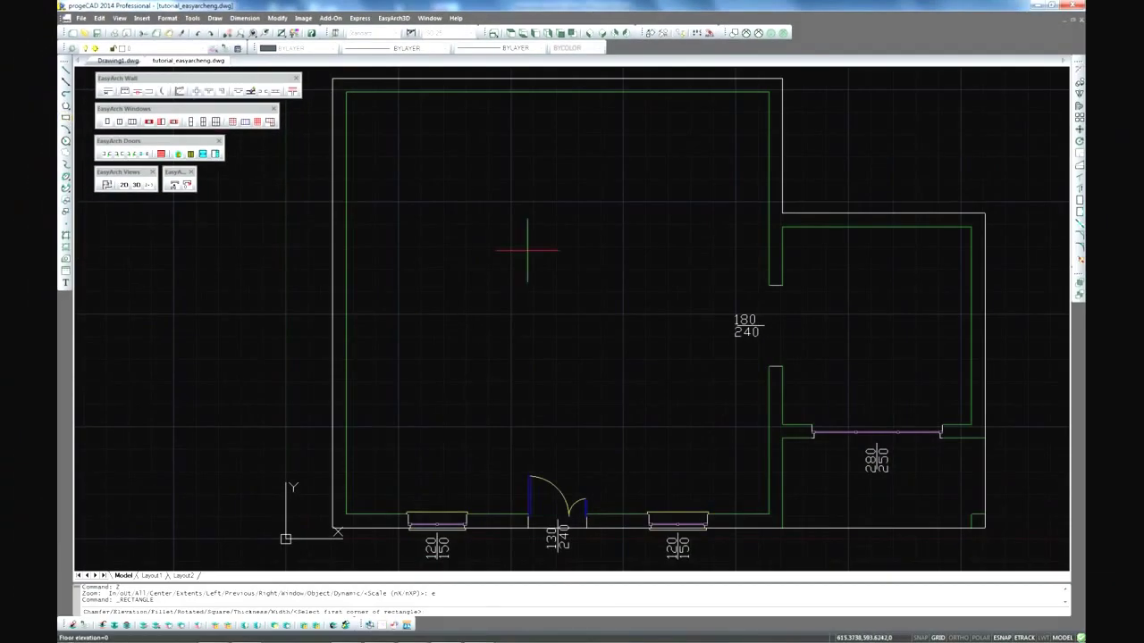
pyautogui.click(783, 528)
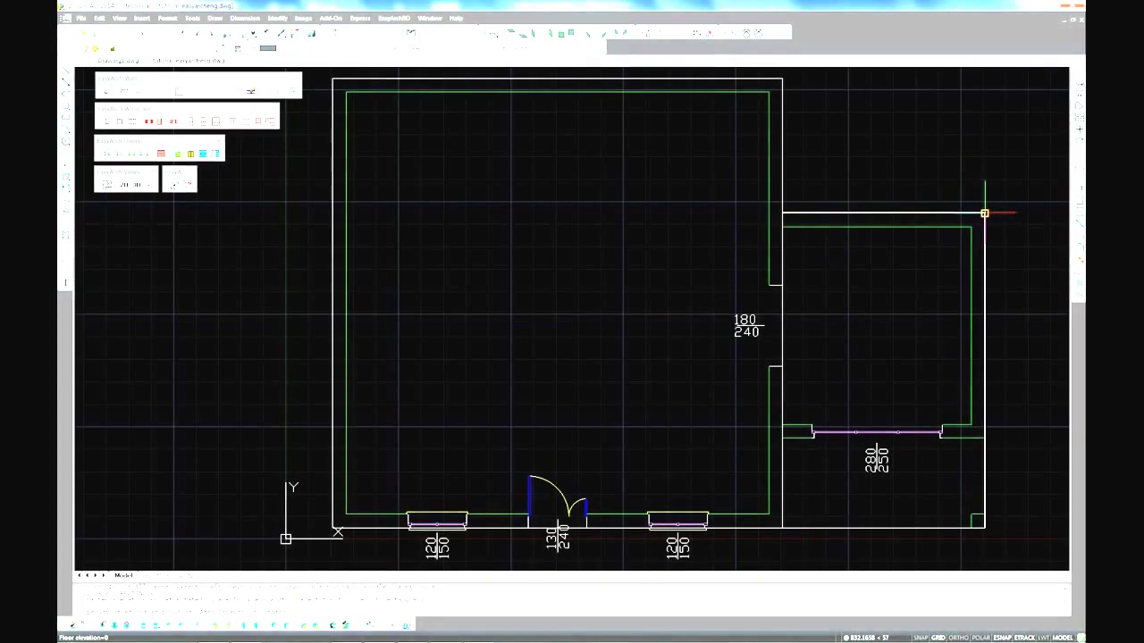
pyautogui.click(984, 213)
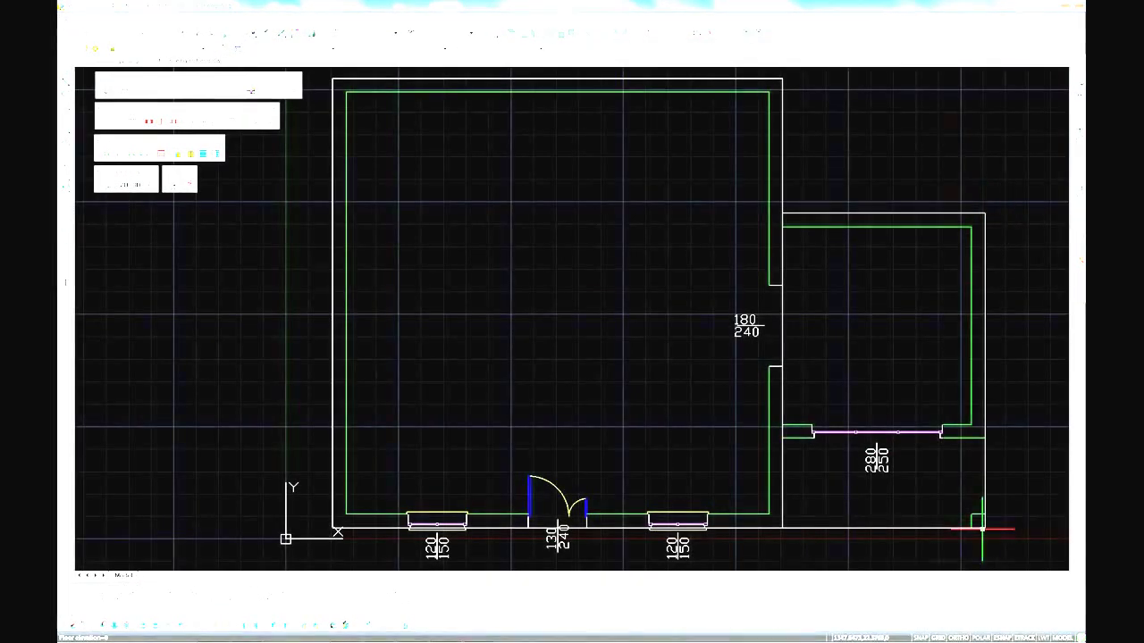
# - Extend the rectangle's front edge outward by 50 by moving both of its front corners
pyautogui.click(984, 528)
pyautogui.click(985, 528)
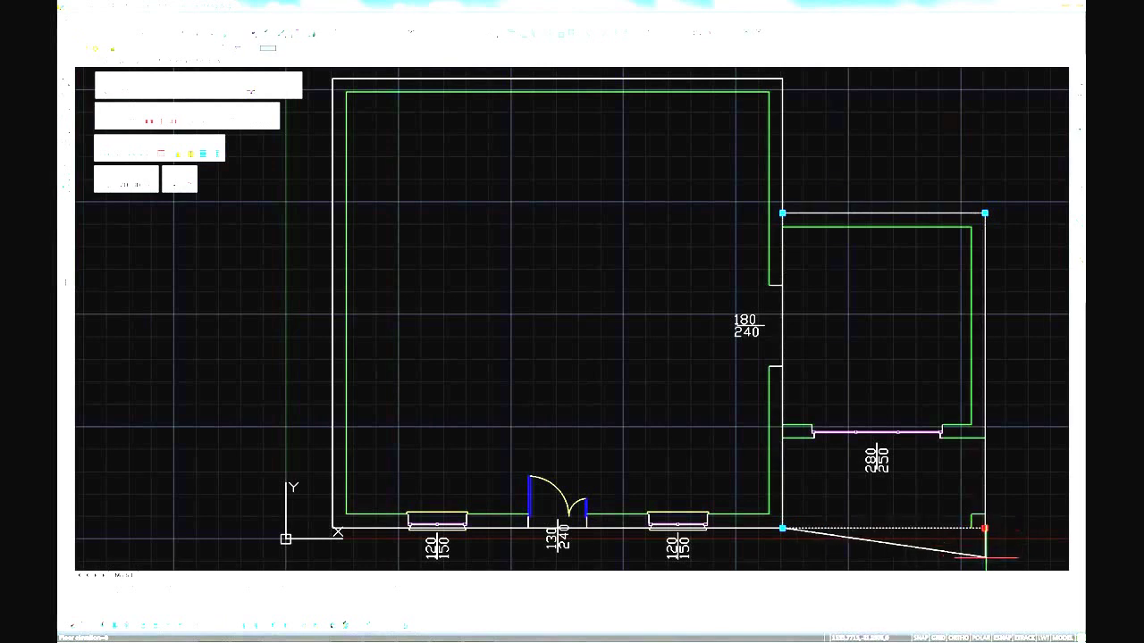
pyautogui.click(985, 550)
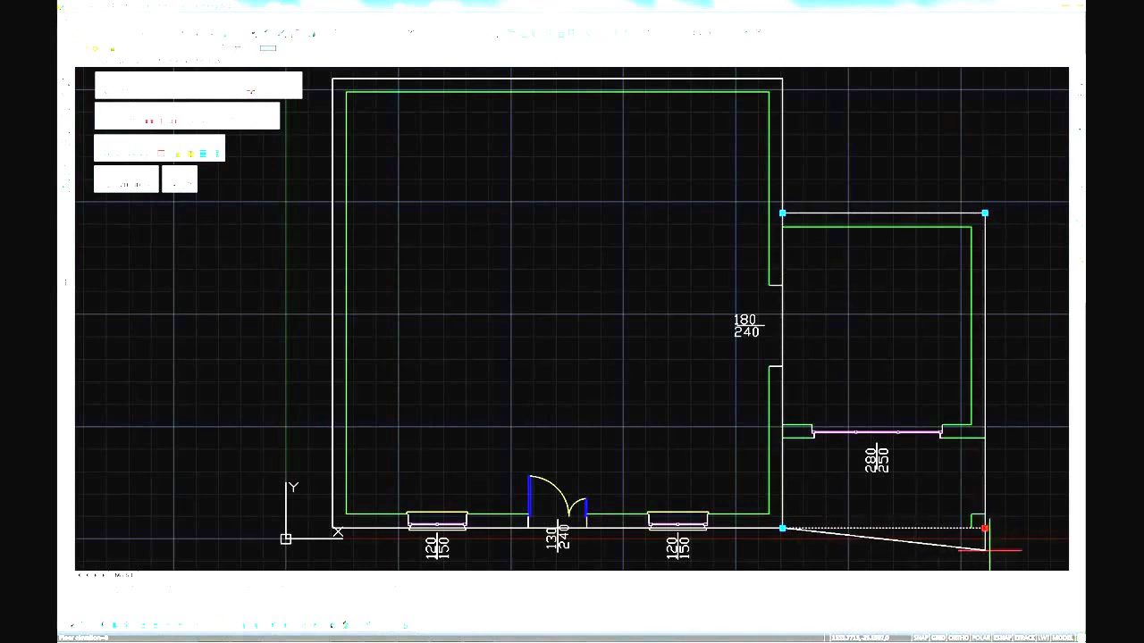
pyautogui.click(783, 550)
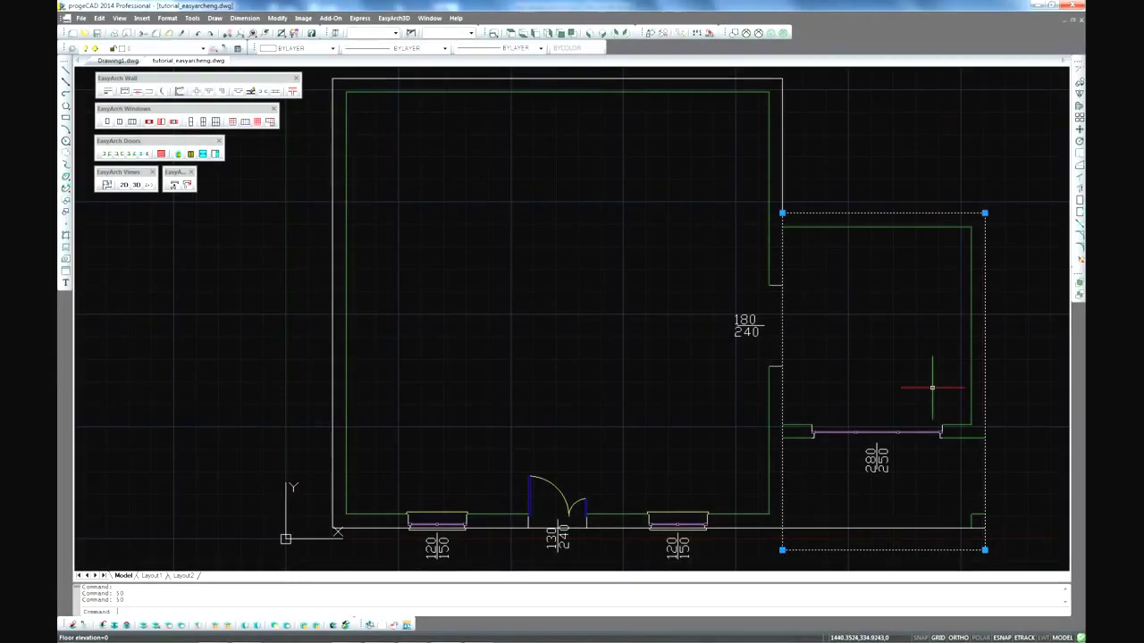
pyautogui.press('Escape')
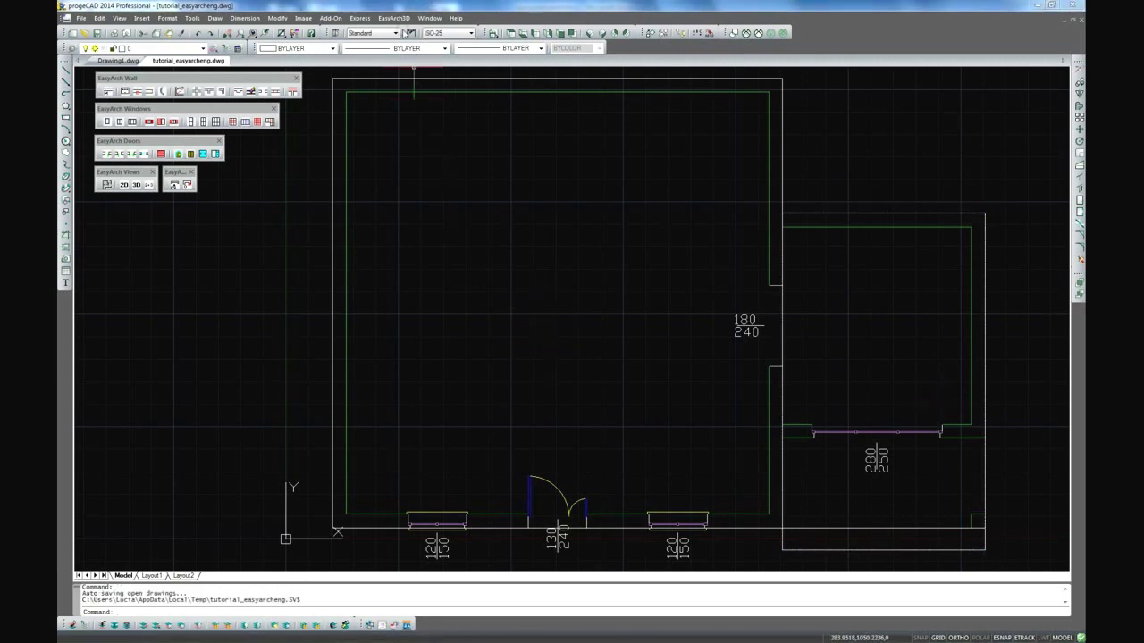
# - Raise the side-room rectangle by 350 with the Z move utility
pyautogui.click(401, 19)
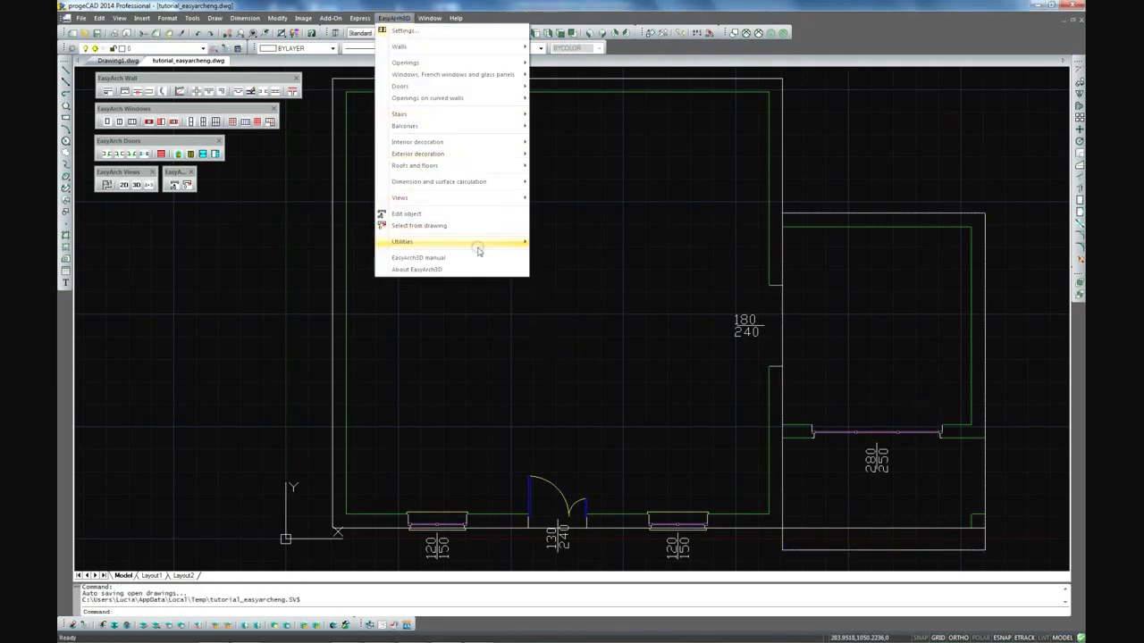
pyautogui.moveTo(478, 251)
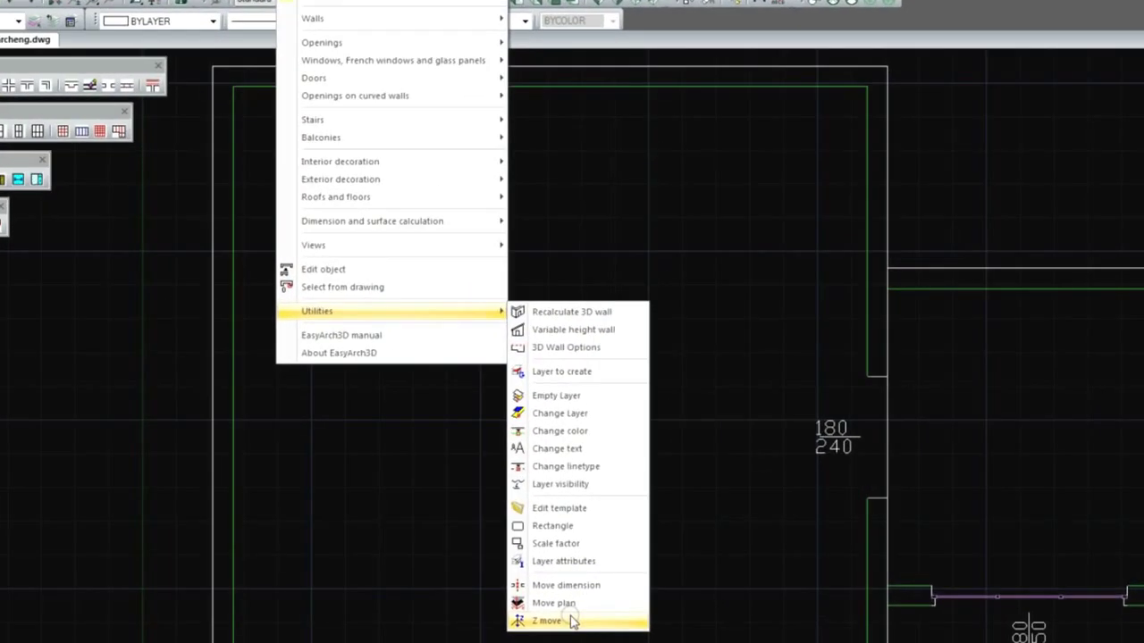
pyautogui.click(572, 620)
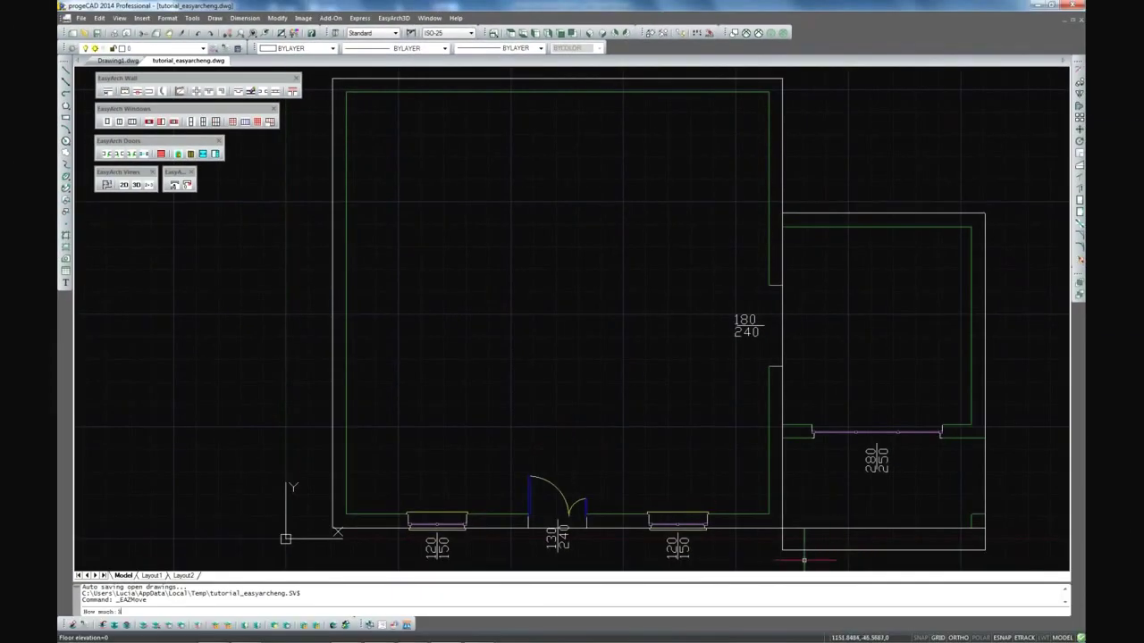
pyautogui.write('350')
pyautogui.press('Return')
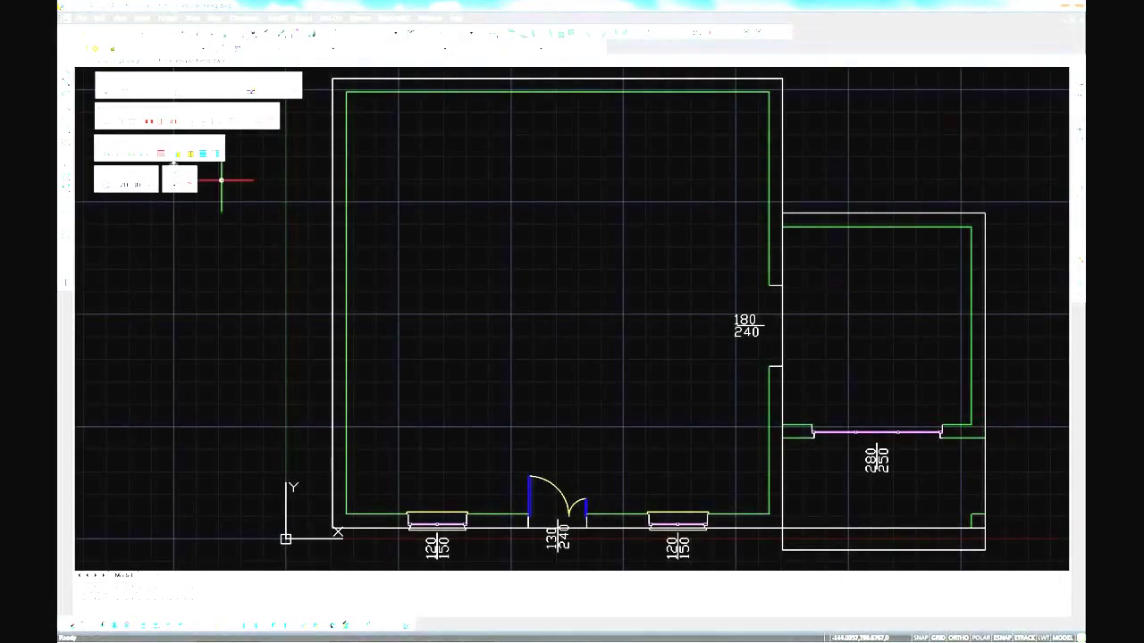
# - Set up a 3D roof in isometric view with pitch thickness 30, layer ROOF, and inclination enabled at 30% tilt
pyautogui.click(588, 33)
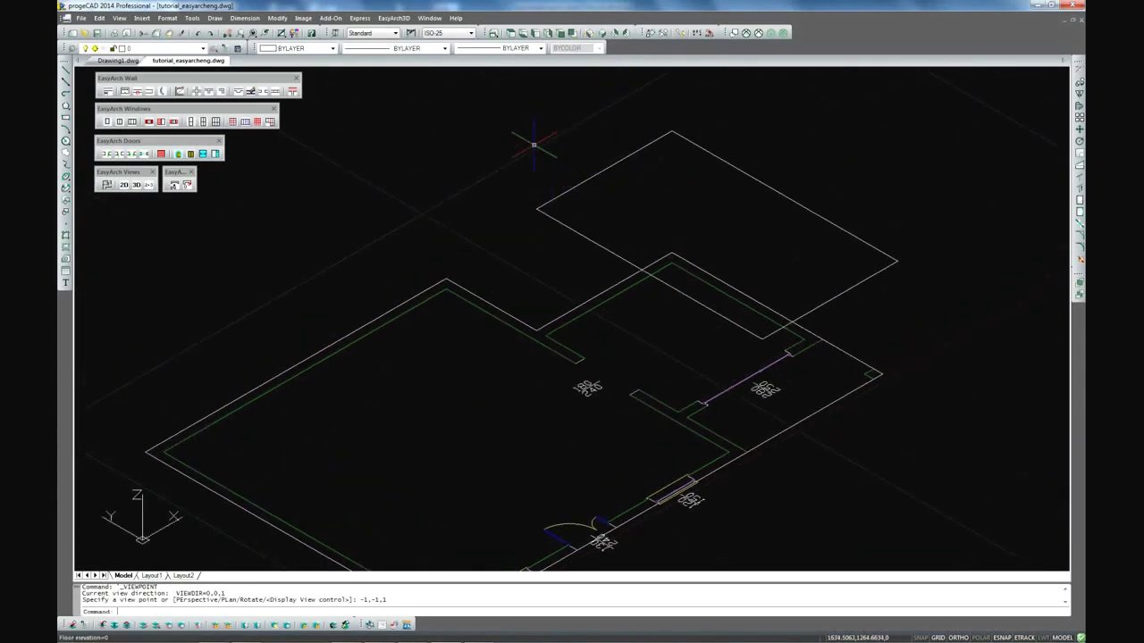
pyautogui.click(404, 18)
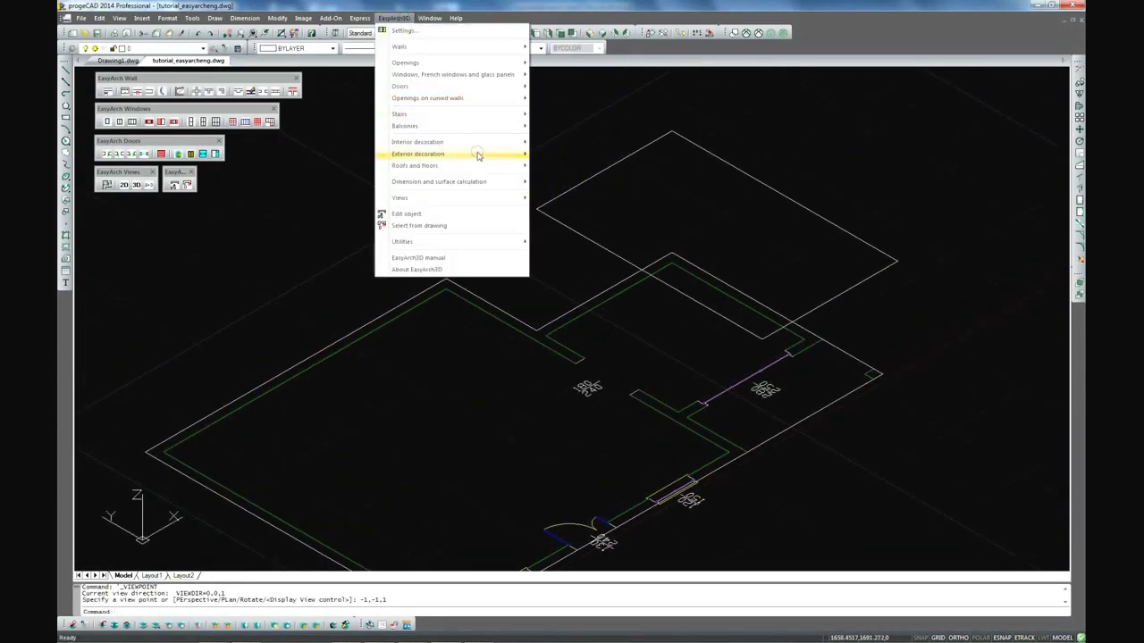
pyautogui.moveTo(490, 170)
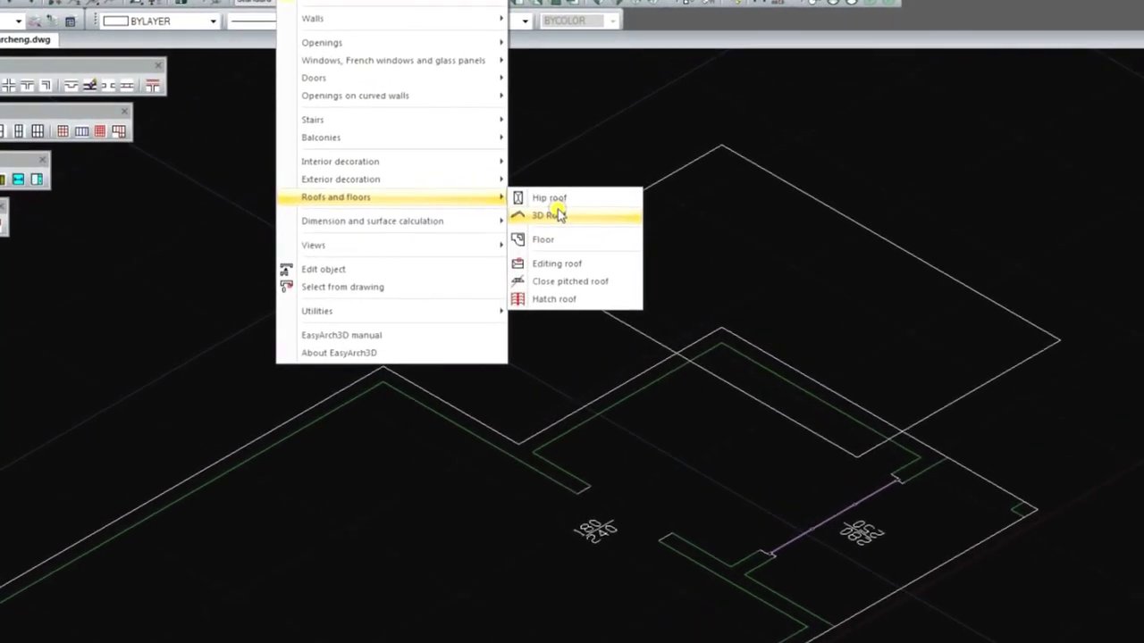
pyautogui.click(557, 215)
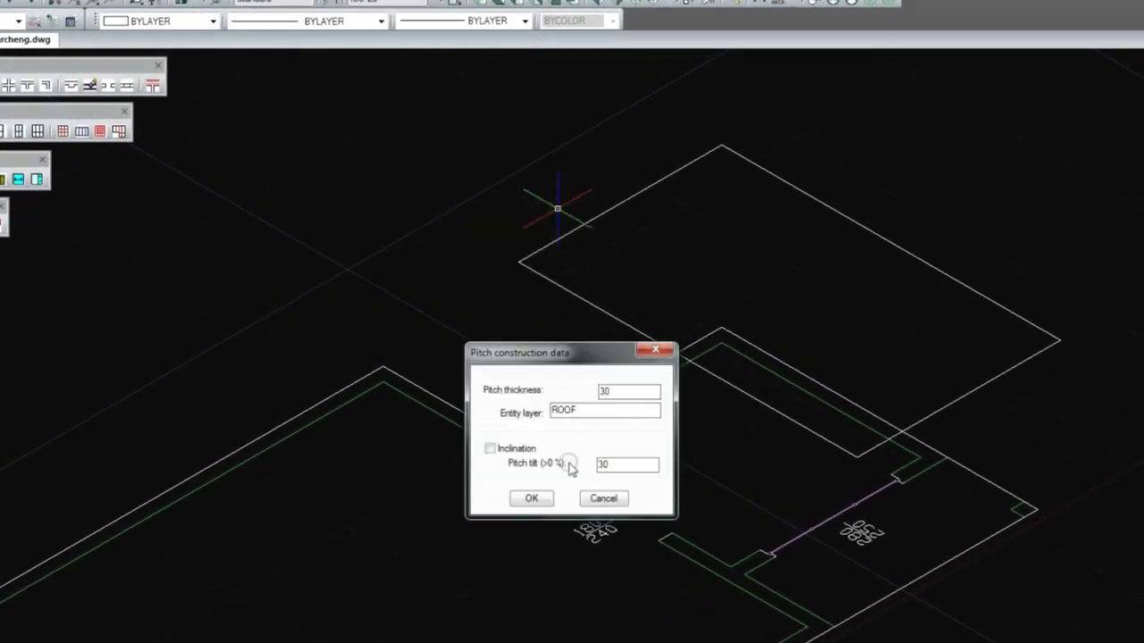
pyautogui.click(489, 449)
pyautogui.click(531, 497)
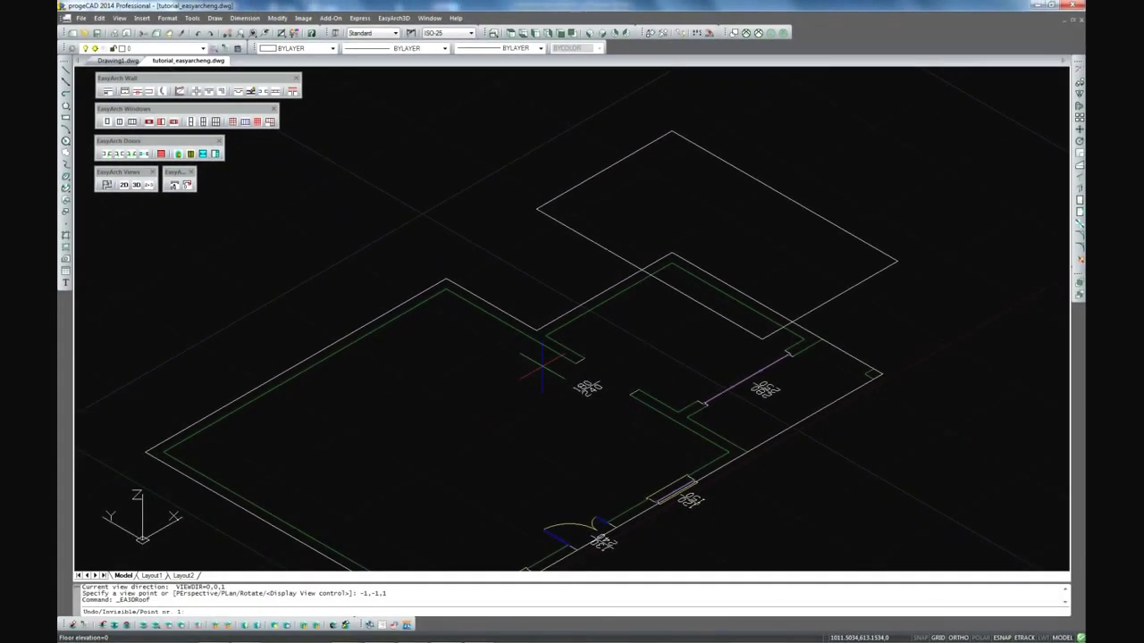
# - Create the pitched roof from the raised rectangle's corners, starting with the front edge and using the first two points as gutter
pyautogui.click(897, 260)
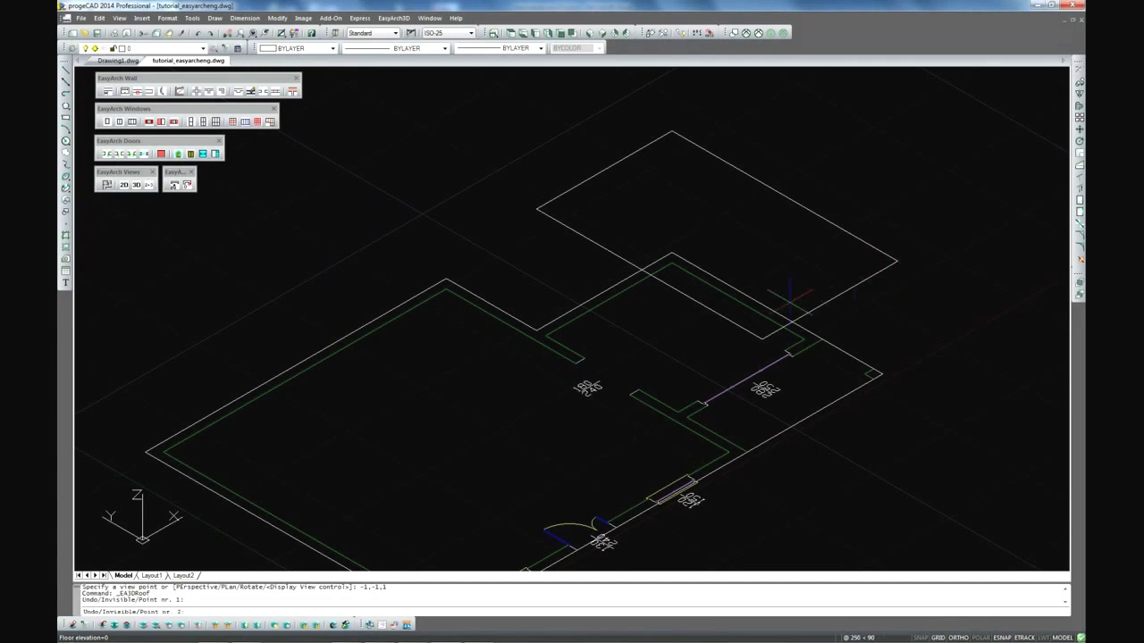
pyautogui.click(764, 338)
pyautogui.click(541, 209)
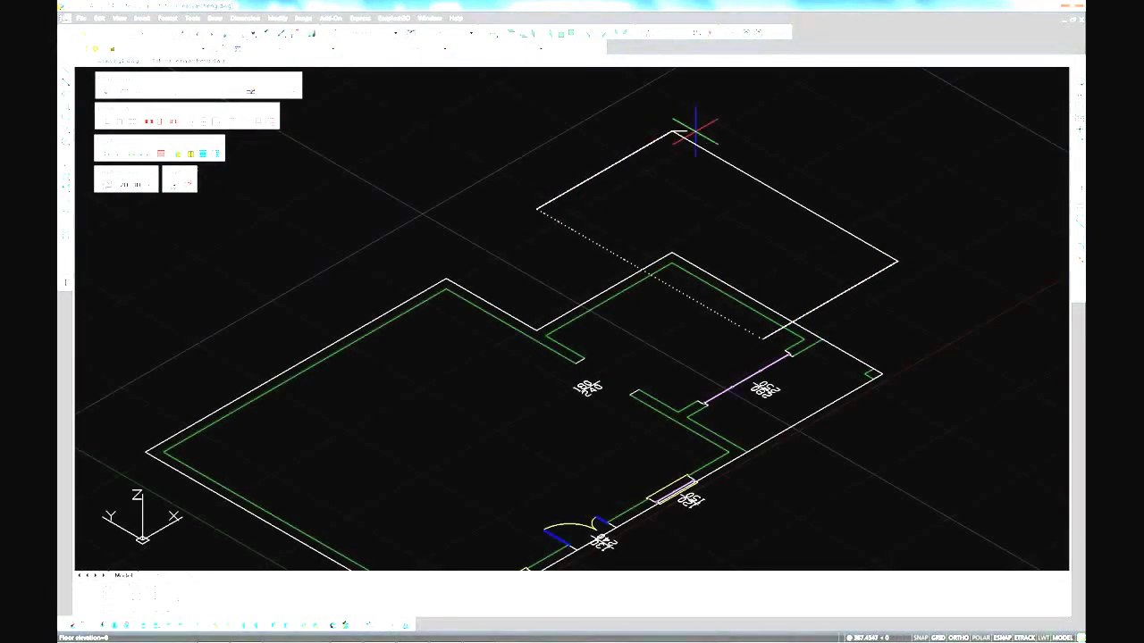
pyautogui.press('Return')
pyautogui.press('Return')
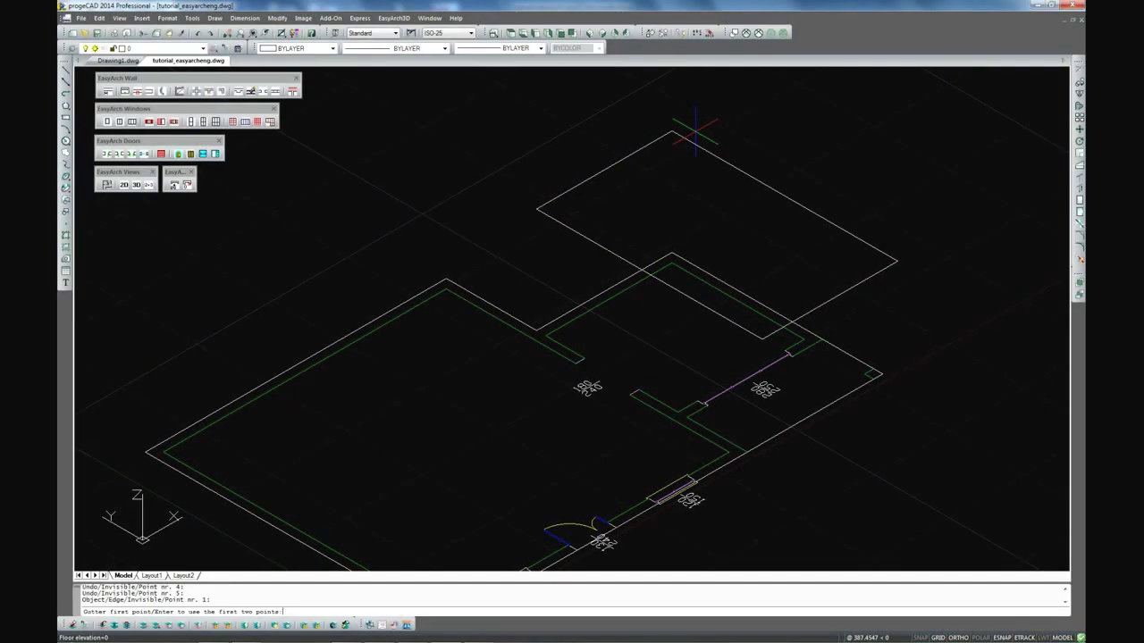
# - Show the model in 3D with realistic shading and delete the raised construction rectangle under the roof
pyautogui.click(771, 34)
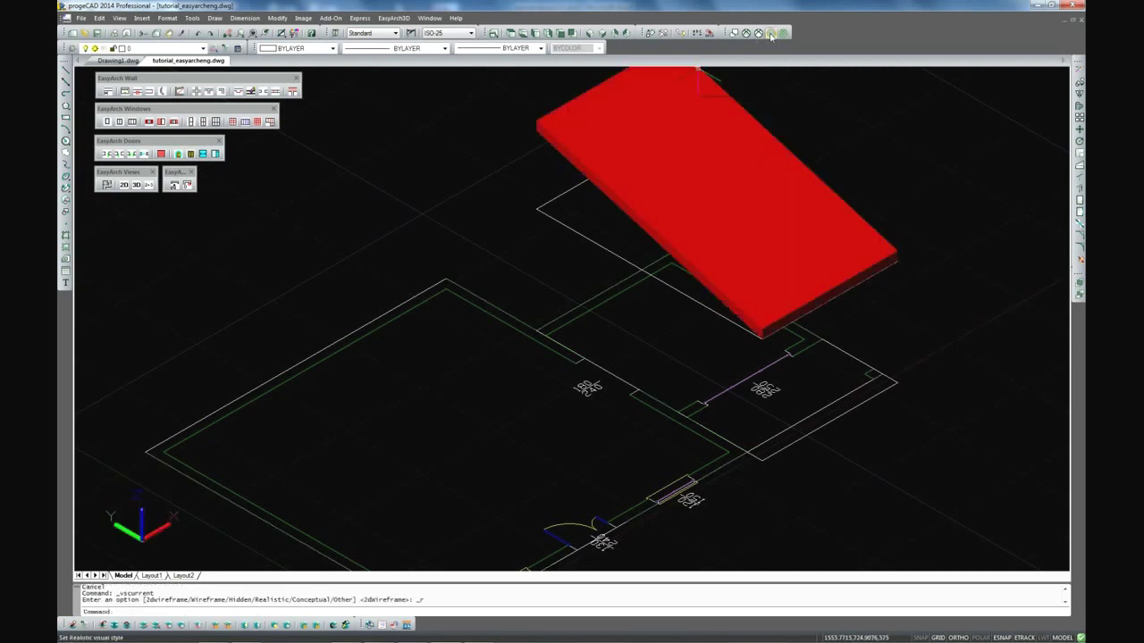
pyautogui.click(138, 184)
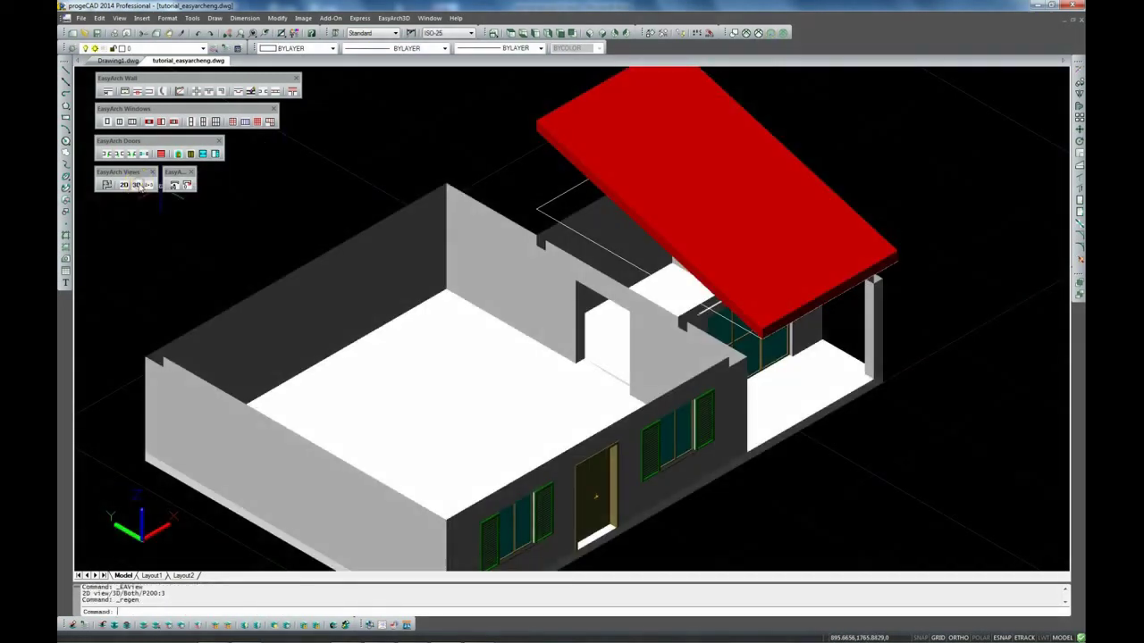
pyautogui.click(539, 209)
pyautogui.press('Delete')
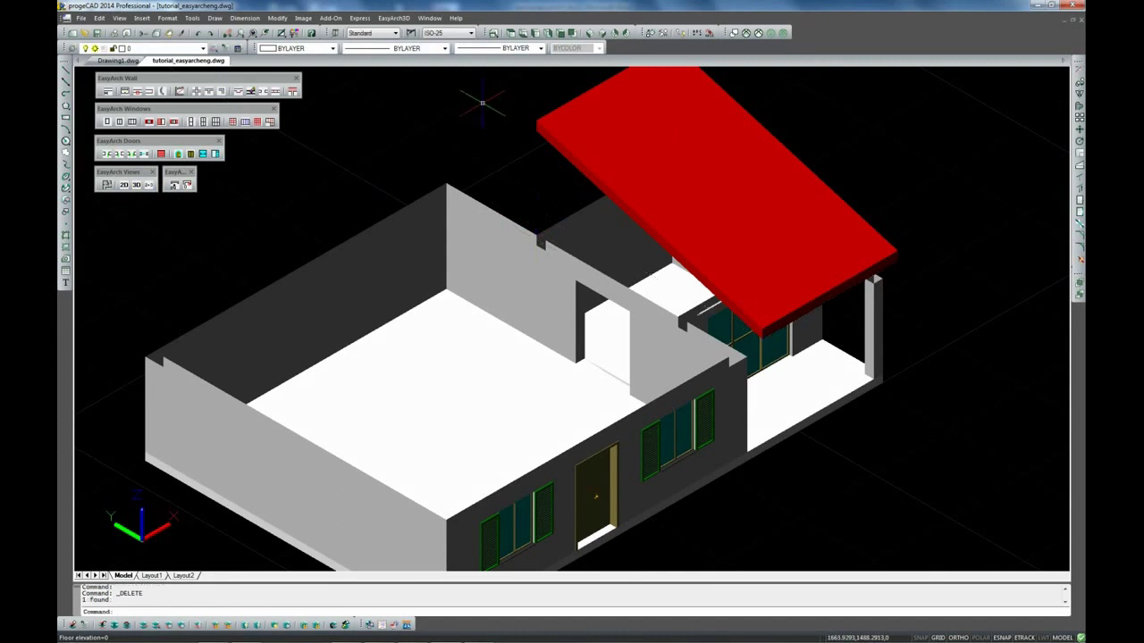
# - Extend the walls up to the pitched roof with the Variable height wall utility in Auto mode, and inspect the model
pyautogui.click(392, 20)
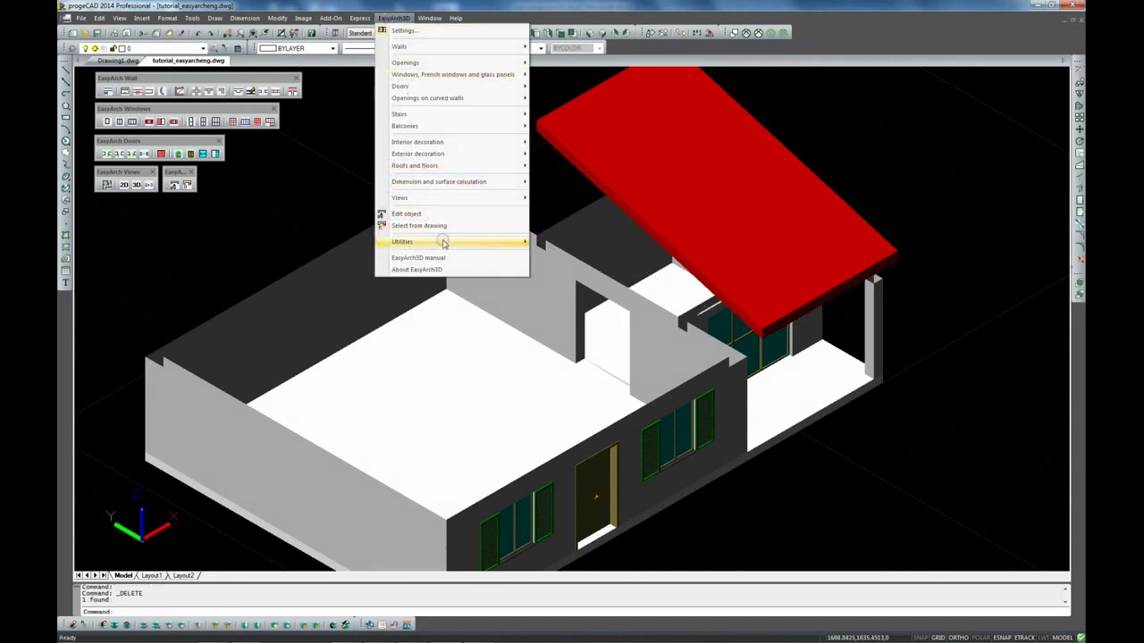
pyautogui.moveTo(444, 243)
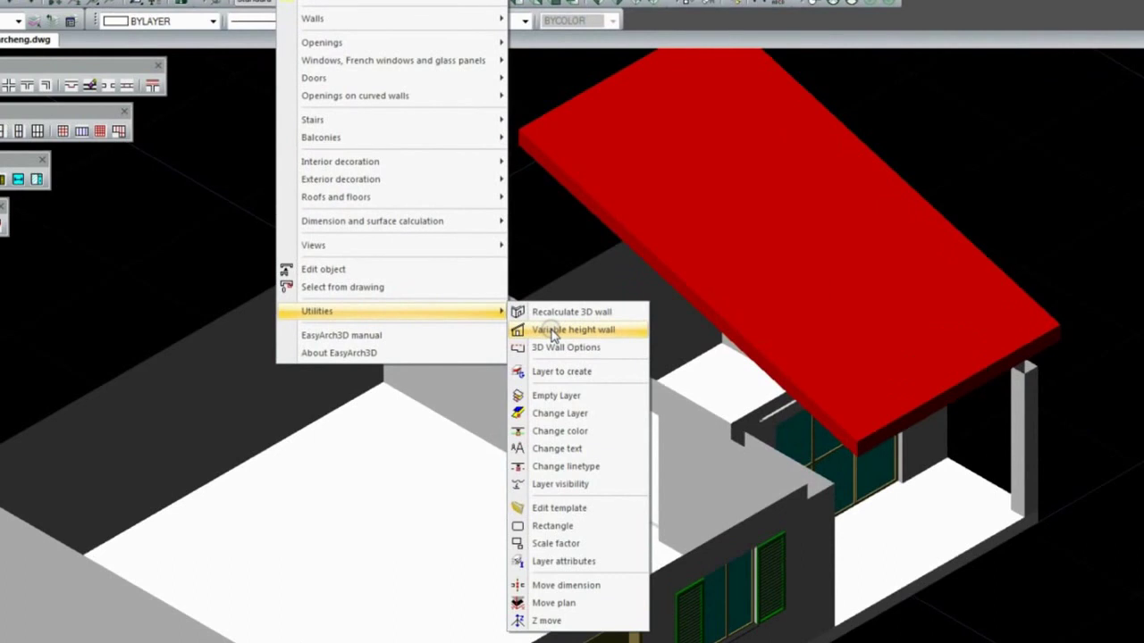
pyautogui.click(552, 330)
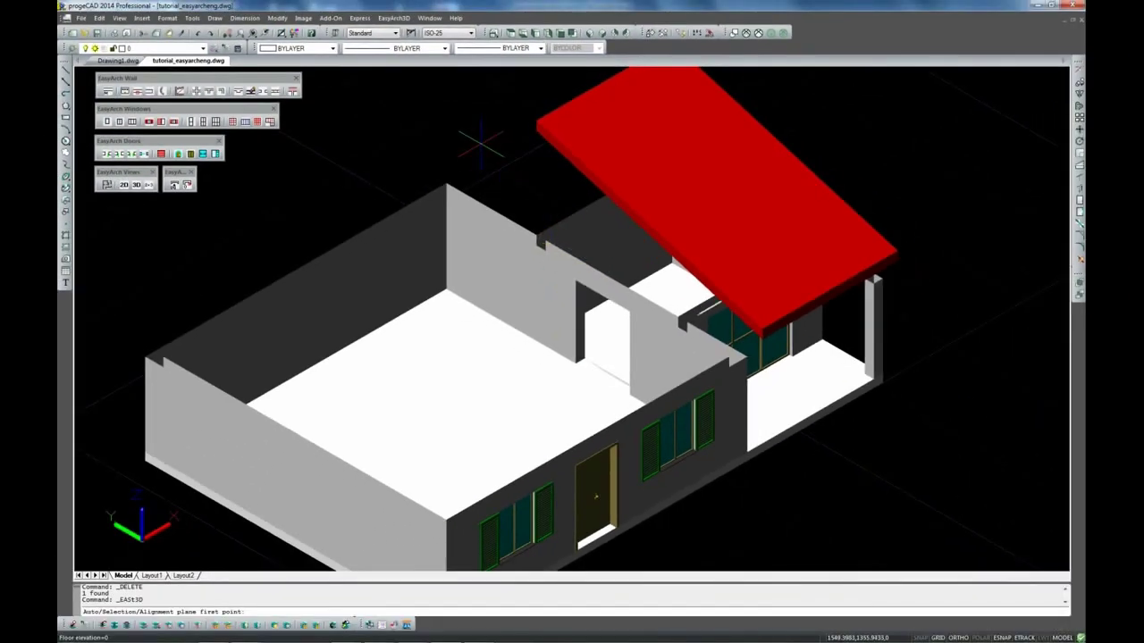
pyautogui.write('a')
pyautogui.press('Return')
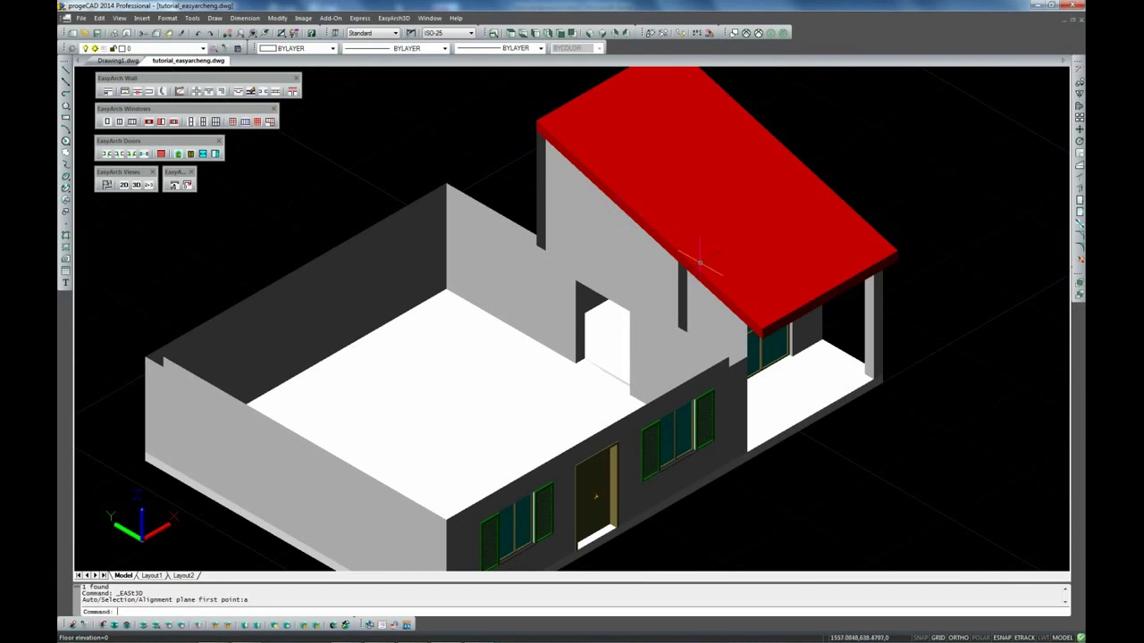
pyautogui.keyDown('shift'); pyautogui.moveTo(696, 272); pyautogui.dragTo(822, 349, button='middle'); pyautogui.keyUp('shift')
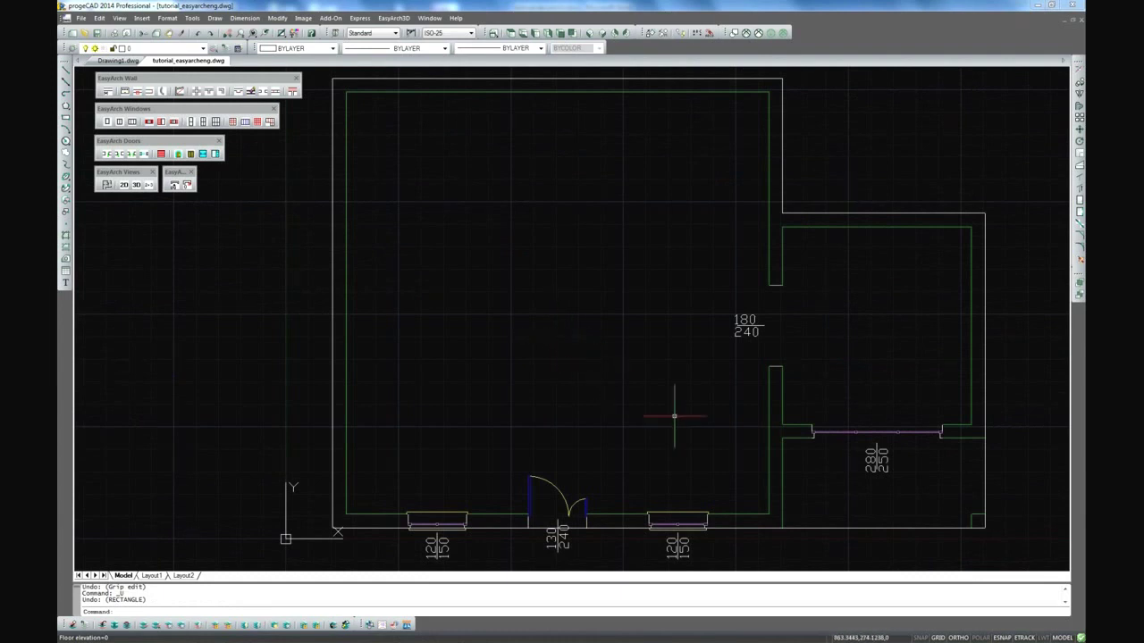
# - Set up a hip roof with an eaves elevation of 400 on the ROOF layer
pyautogui.click(393, 18)
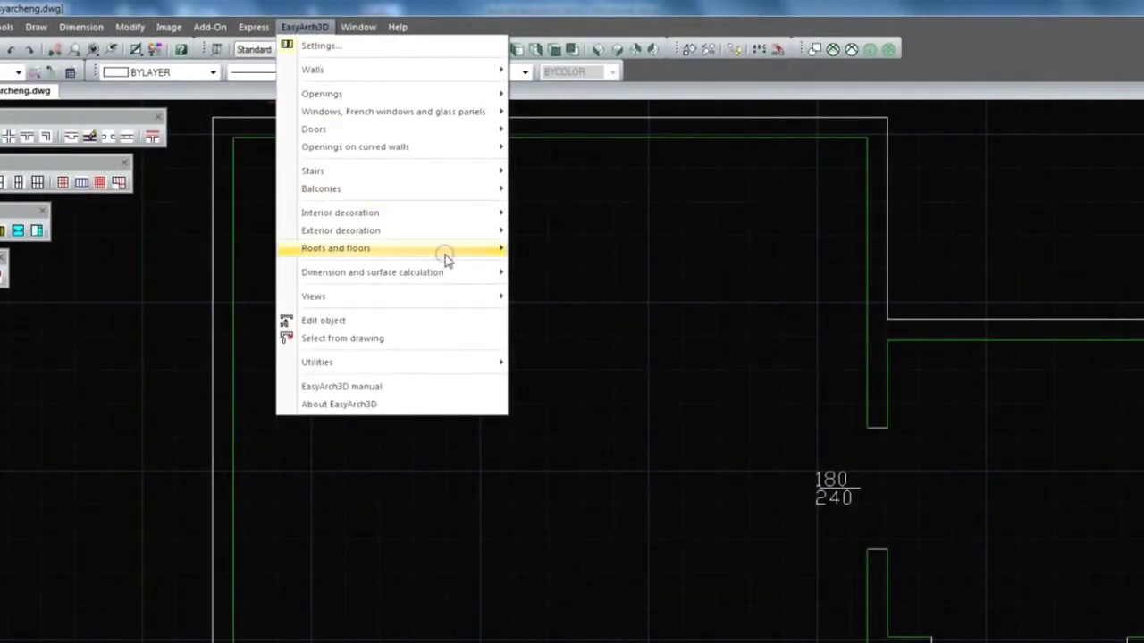
pyautogui.click(445, 255)
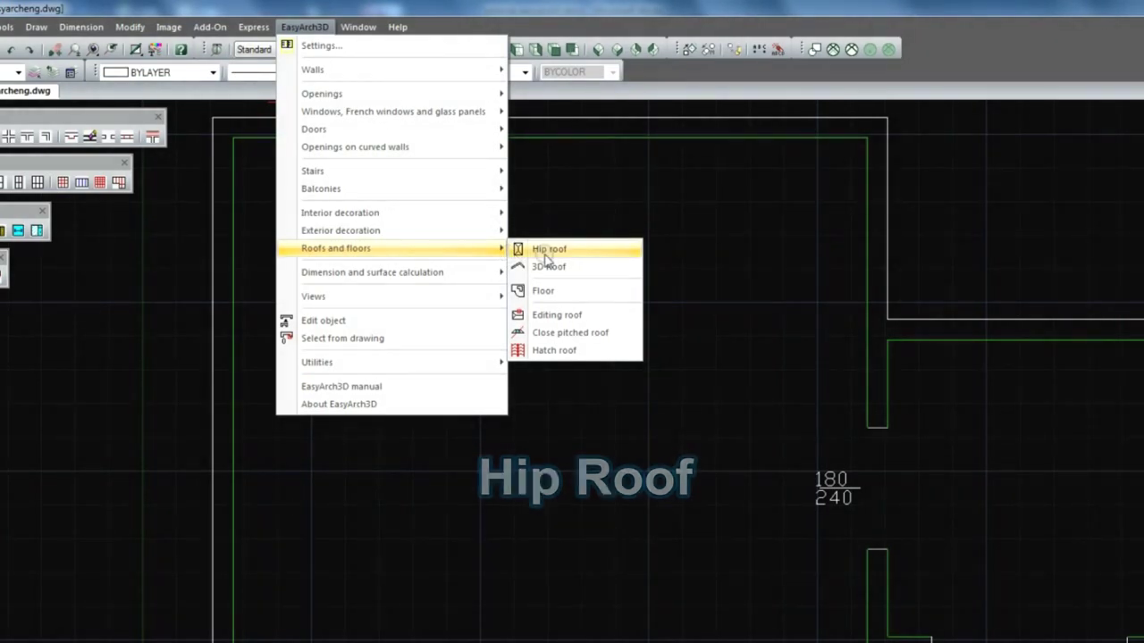
pyautogui.click(547, 255)
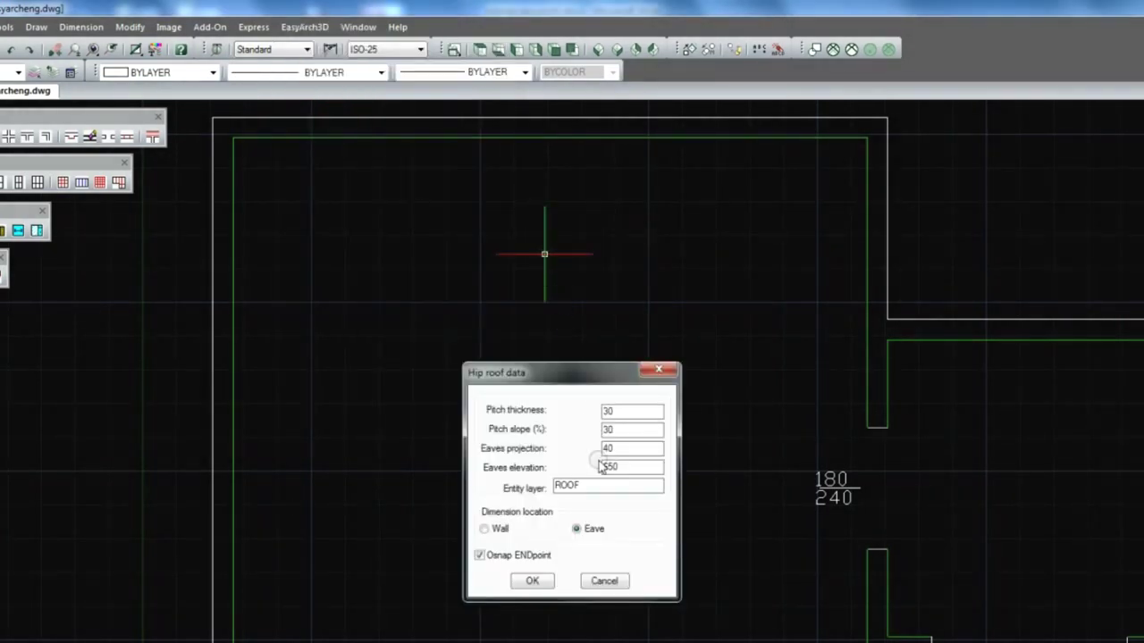
pyautogui.moveTo(626, 468); pyautogui.dragTo(504, 468)
pyautogui.write('400')
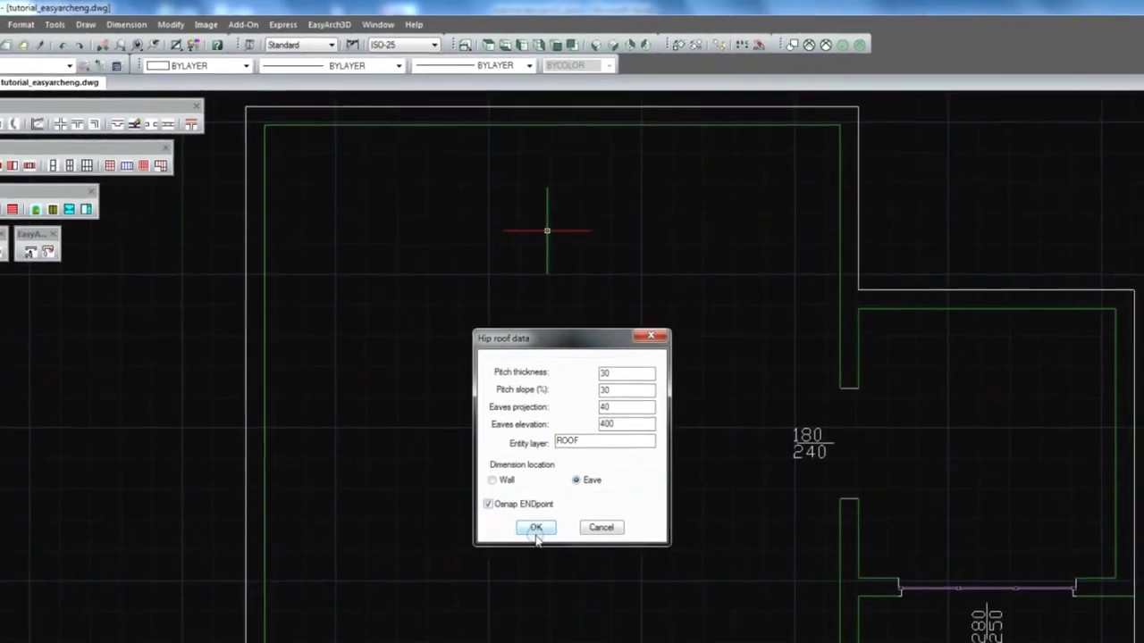
pyautogui.click(532, 581)
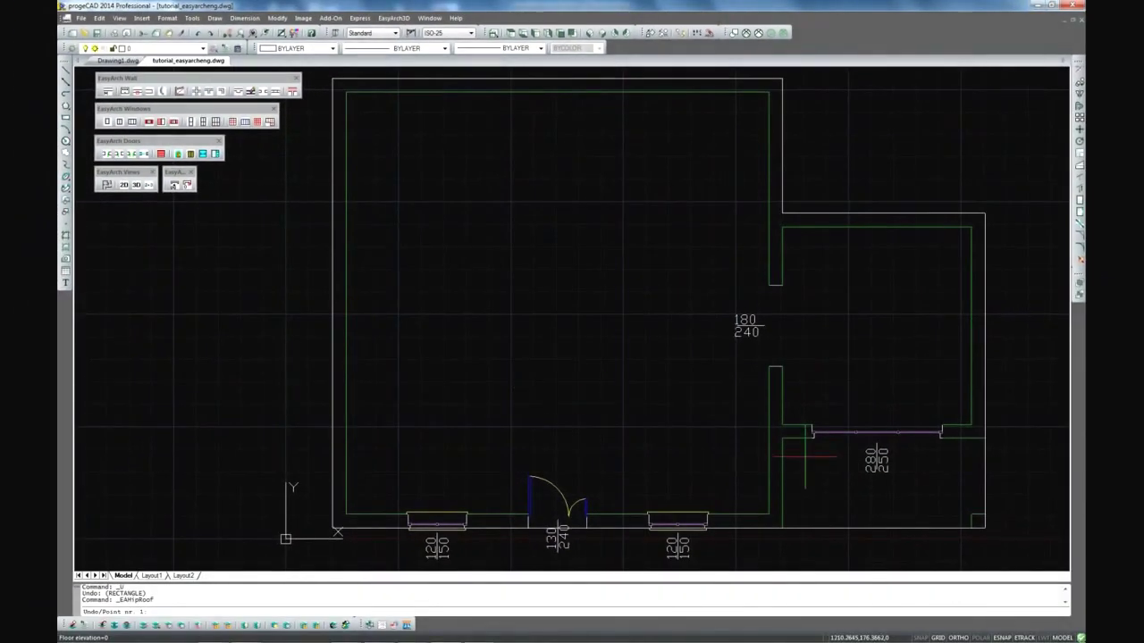
# - Generate the hip roof by tracing the building's six outer corners clockwise from the porch's front outer corner, accepting the roof data
pyautogui.click(984, 528)
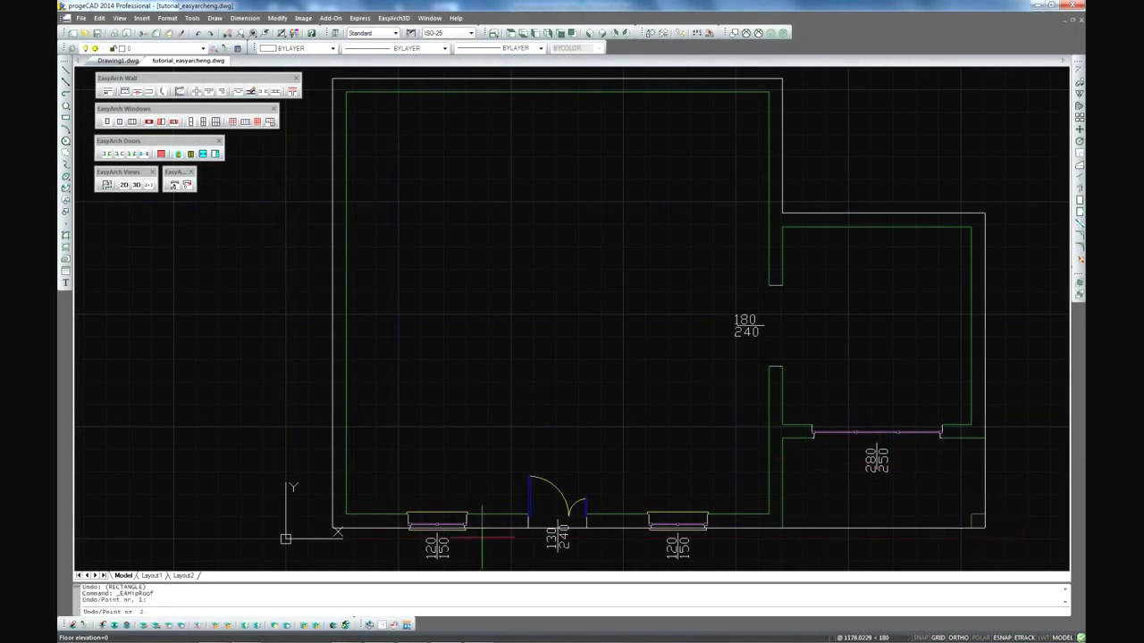
pyautogui.click(333, 528)
pyautogui.click(332, 79)
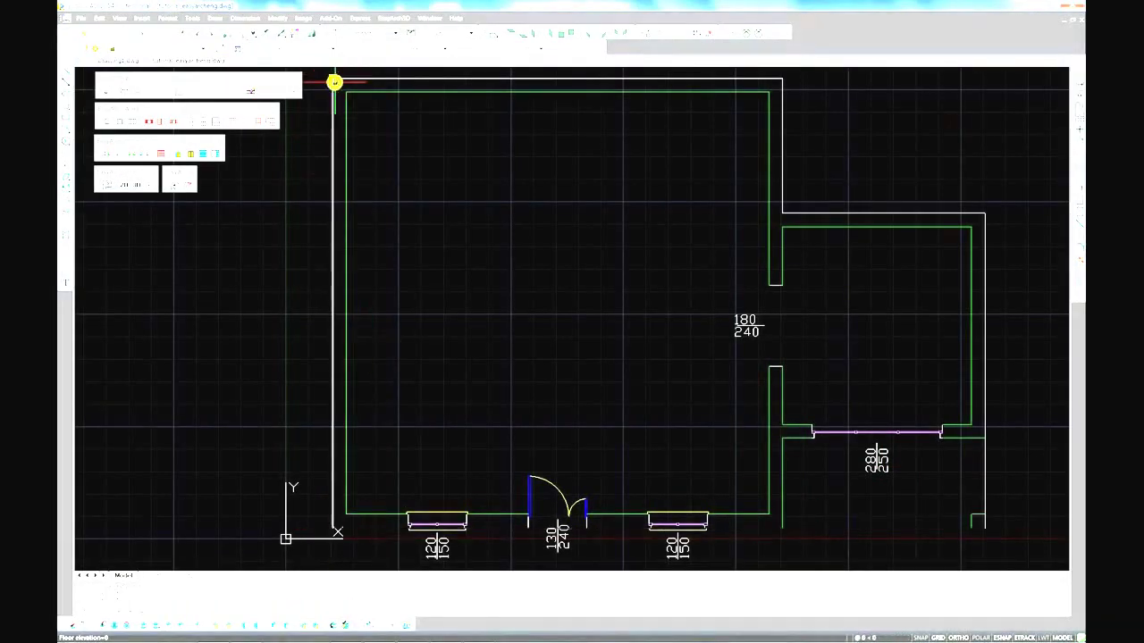
pyautogui.click(782, 78)
pyautogui.click(781, 213)
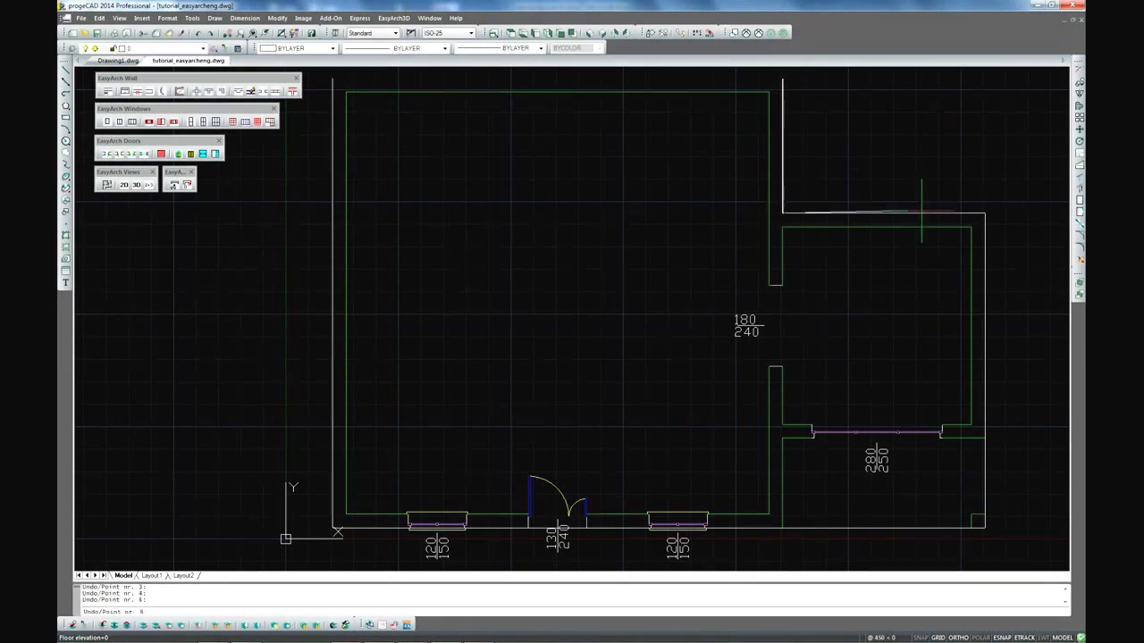
pyautogui.click(984, 213)
pyautogui.press('Return')
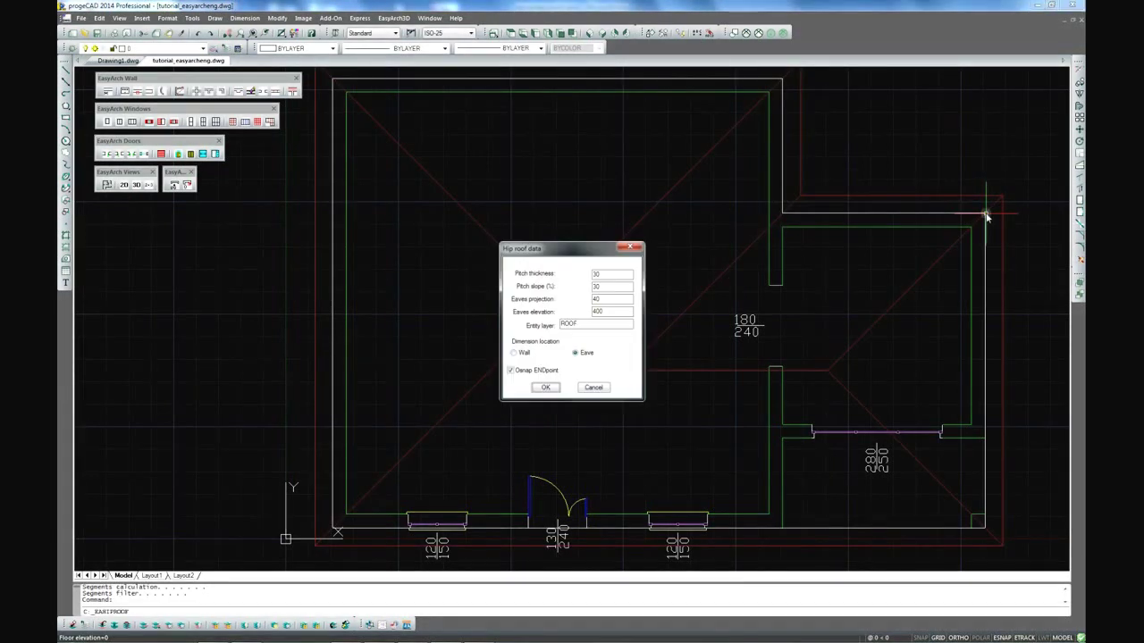
pyautogui.click(545, 386)
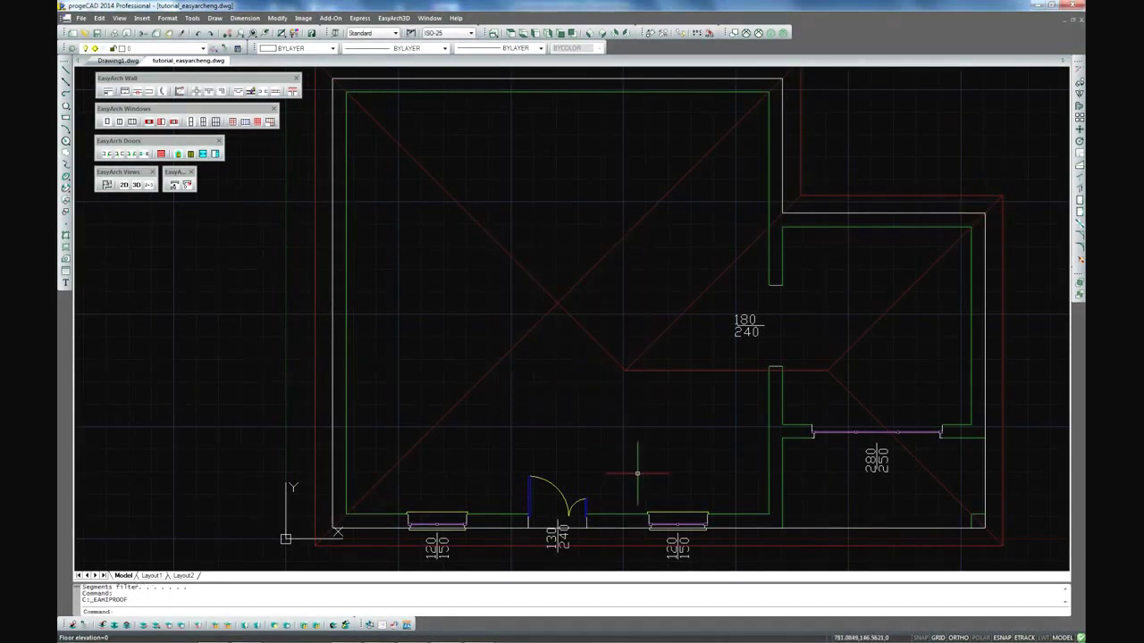
# - Show the whole house with its hip roof as a 3D model in isometric view with realistic shading
pyautogui.click(136, 184)
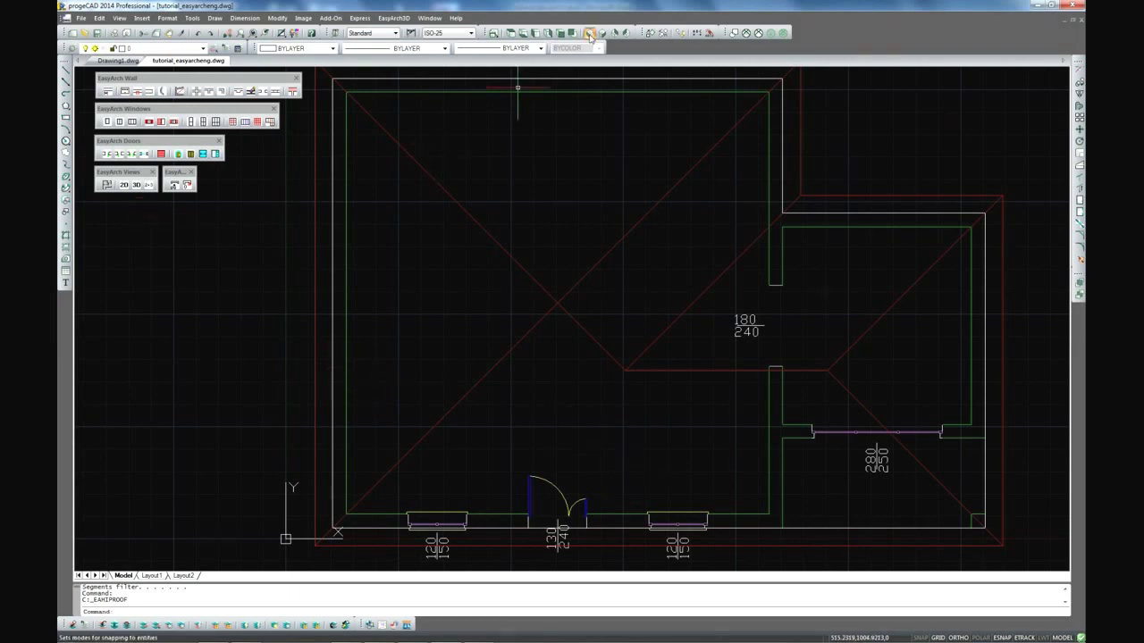
pyautogui.click(759, 34)
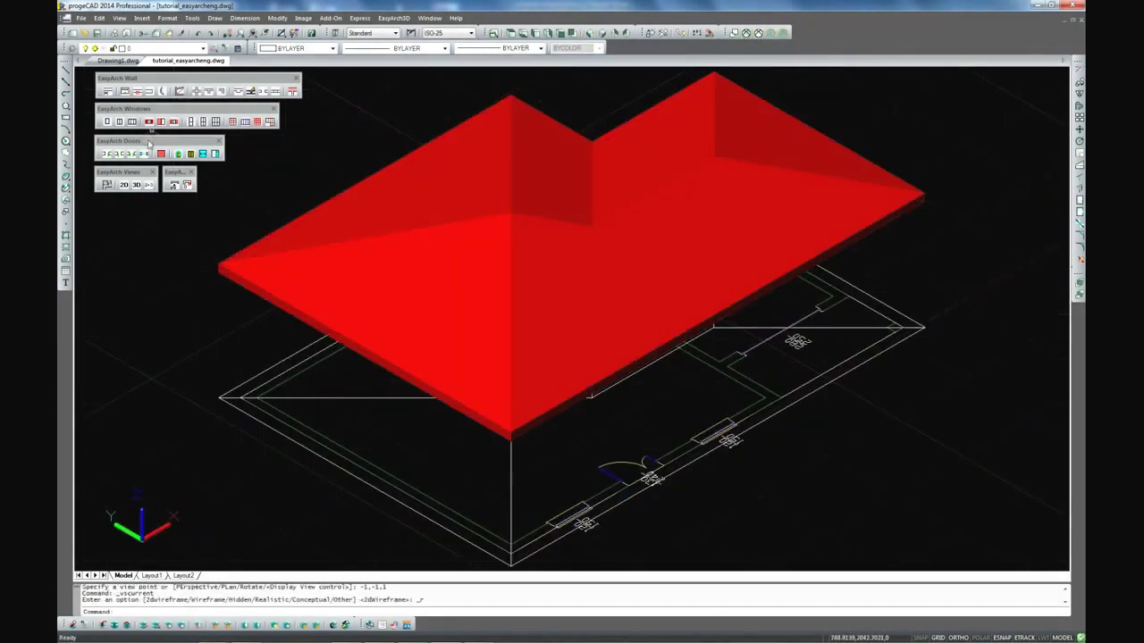
pyautogui.click(136, 185)
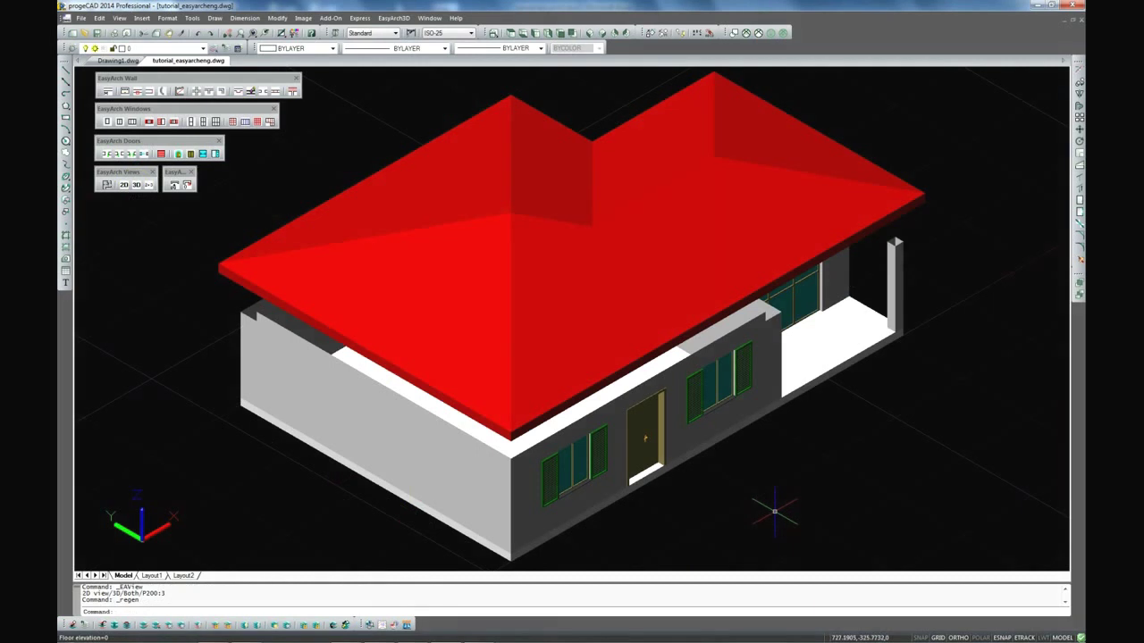
# - Extend all walls up to the hip roof with the Variable height wall utility in Auto mode, and inspect the house from other angles
pyautogui.click(404, 17)
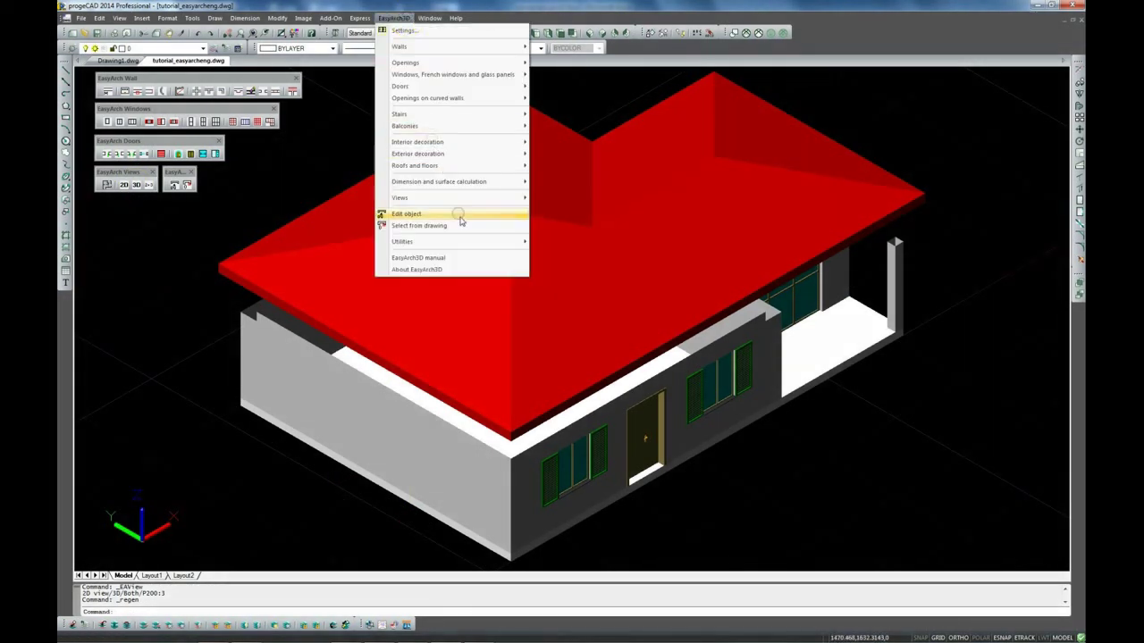
pyautogui.click(489, 242)
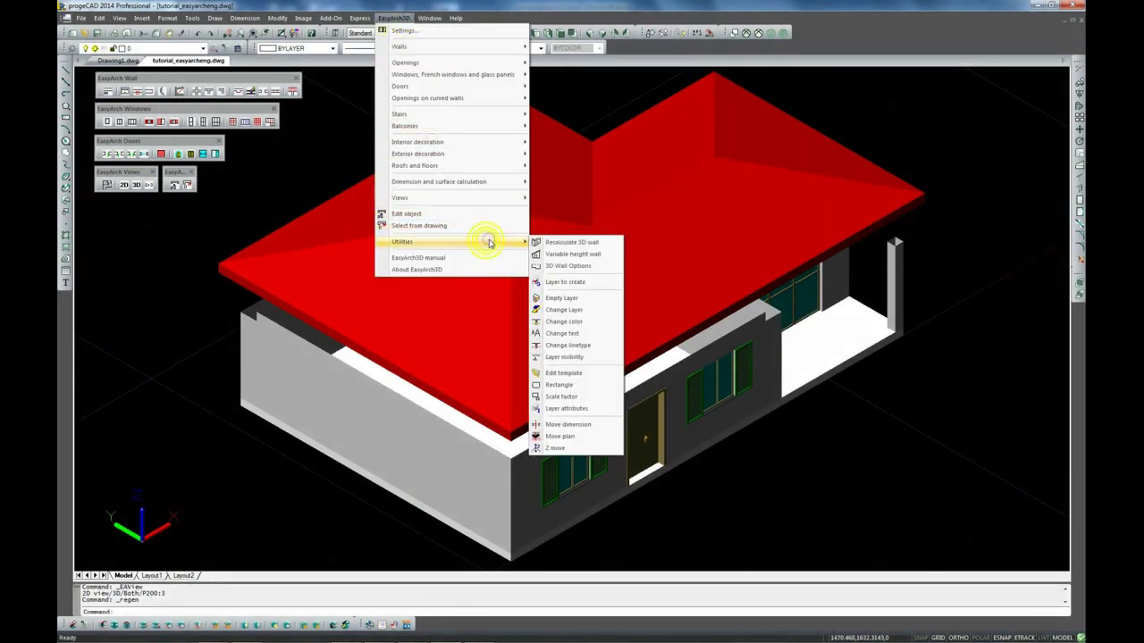
pyautogui.click(580, 254)
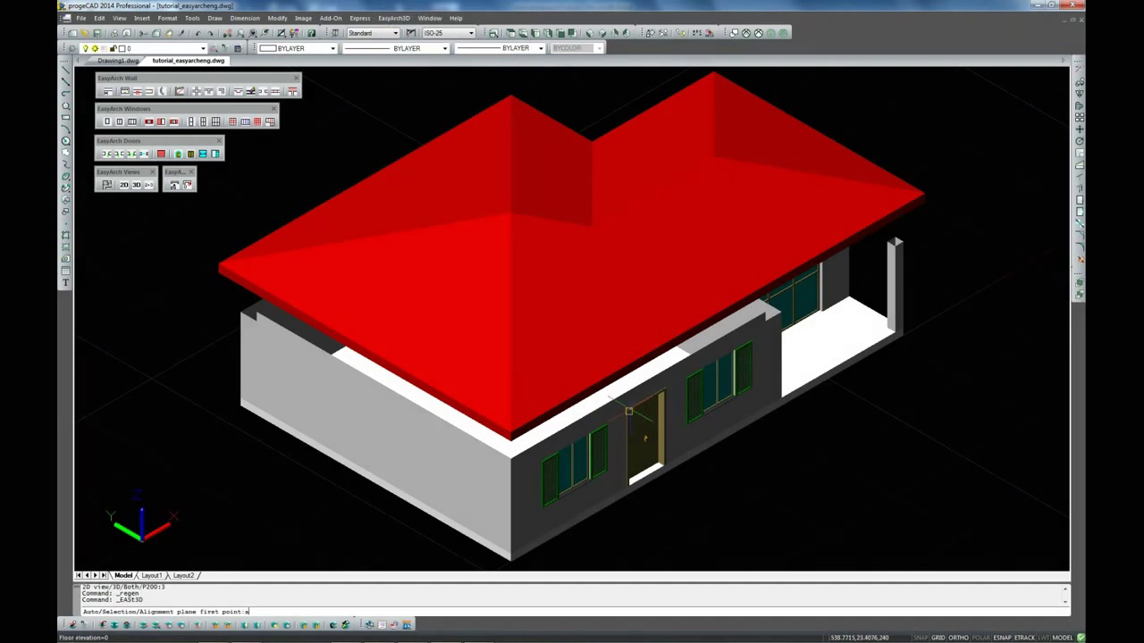
pyautogui.write('a')
pyautogui.press('Return')
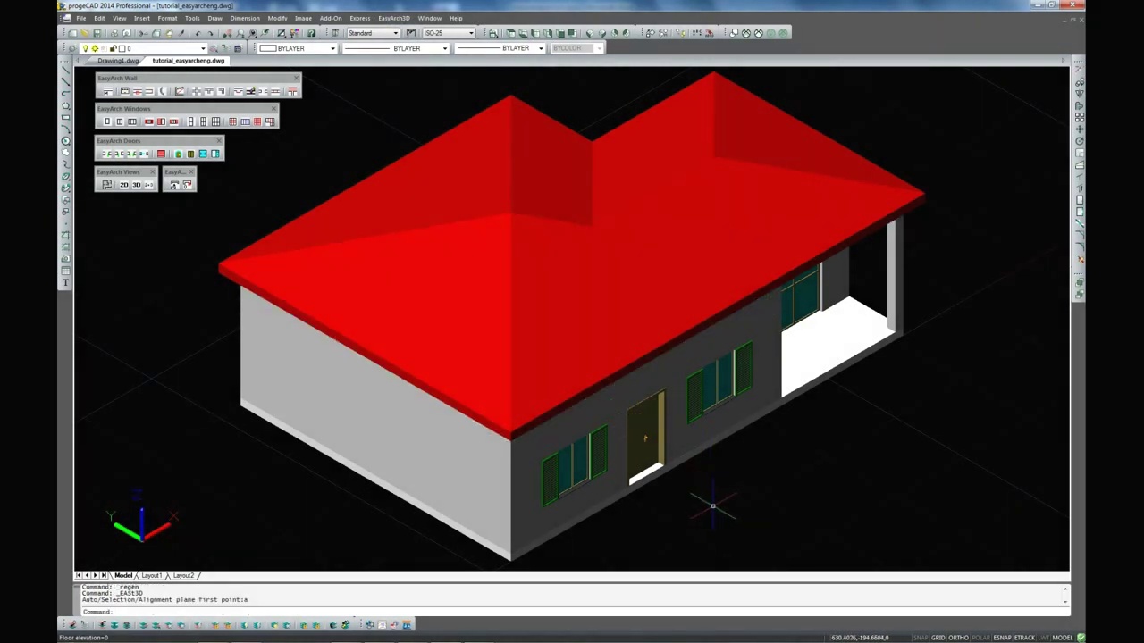
pyautogui.keyDown('shift'); pyautogui.moveTo(713, 506); pyautogui.dragTo(680, 496, button='middle'); pyautogui.keyUp('shift')
pyautogui.keyDown('shift'); pyautogui.moveTo(503, 389); pyautogui.dragTo(889, 472, button='middle'); pyautogui.keyUp('shift')
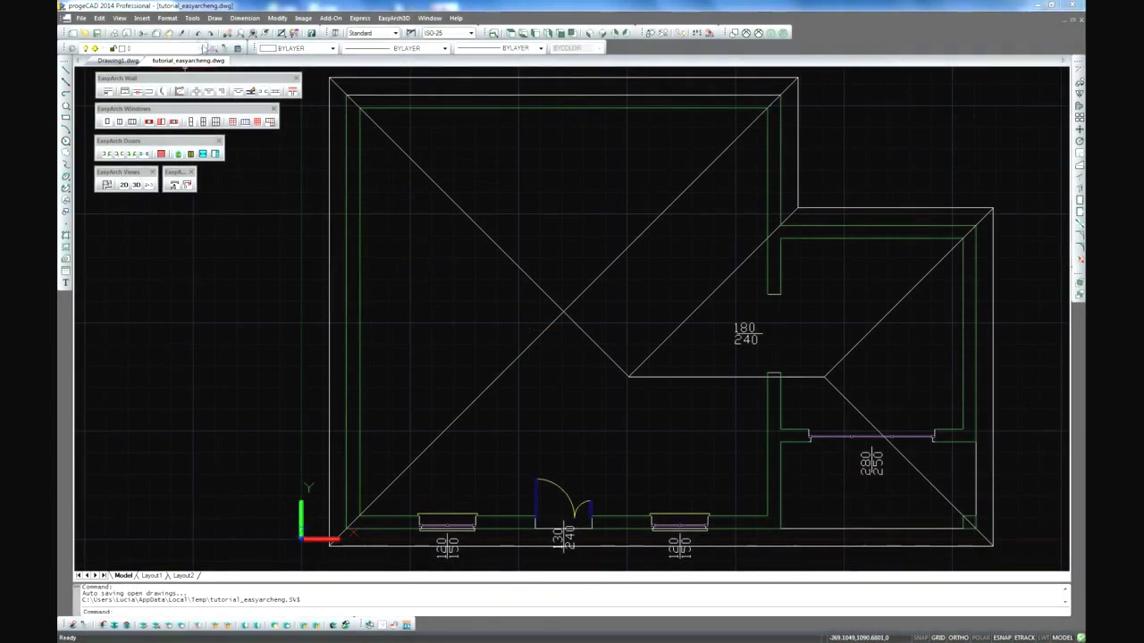
# - Turn off the layer holding the roof lines in the 2D plan
pyautogui.click(204, 49)
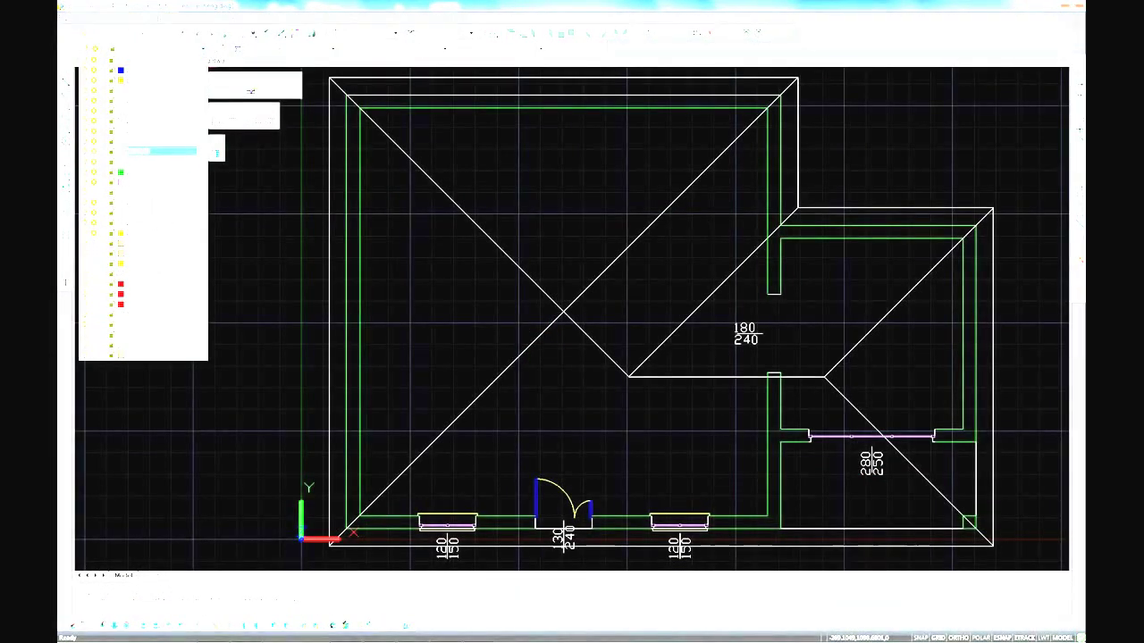
pyautogui.click(94, 152)
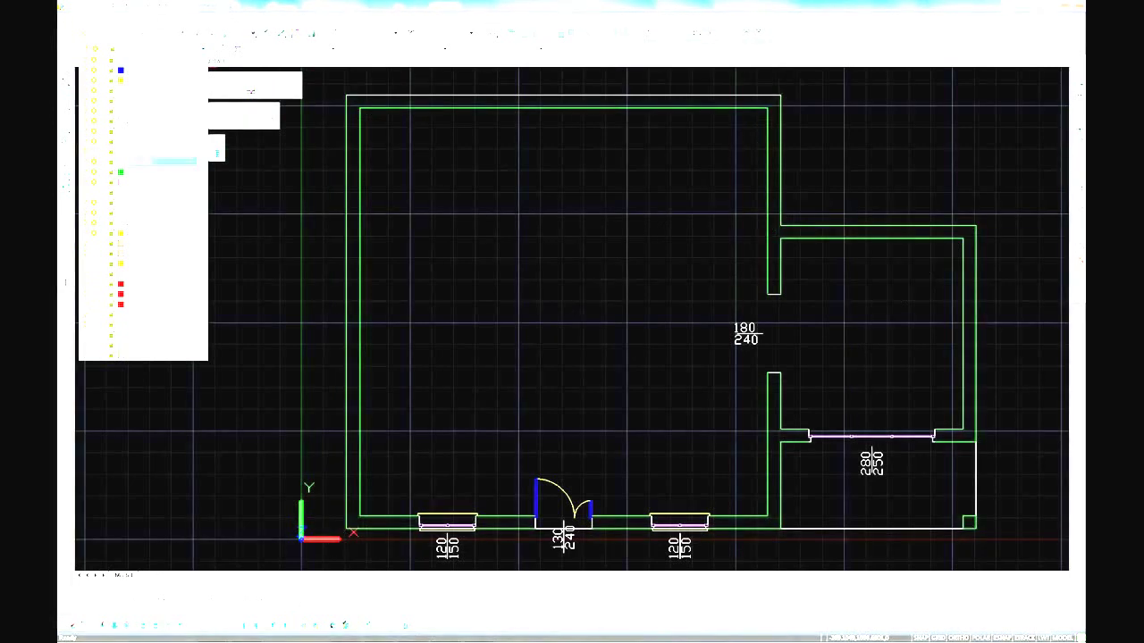
pyautogui.click(310, 316)
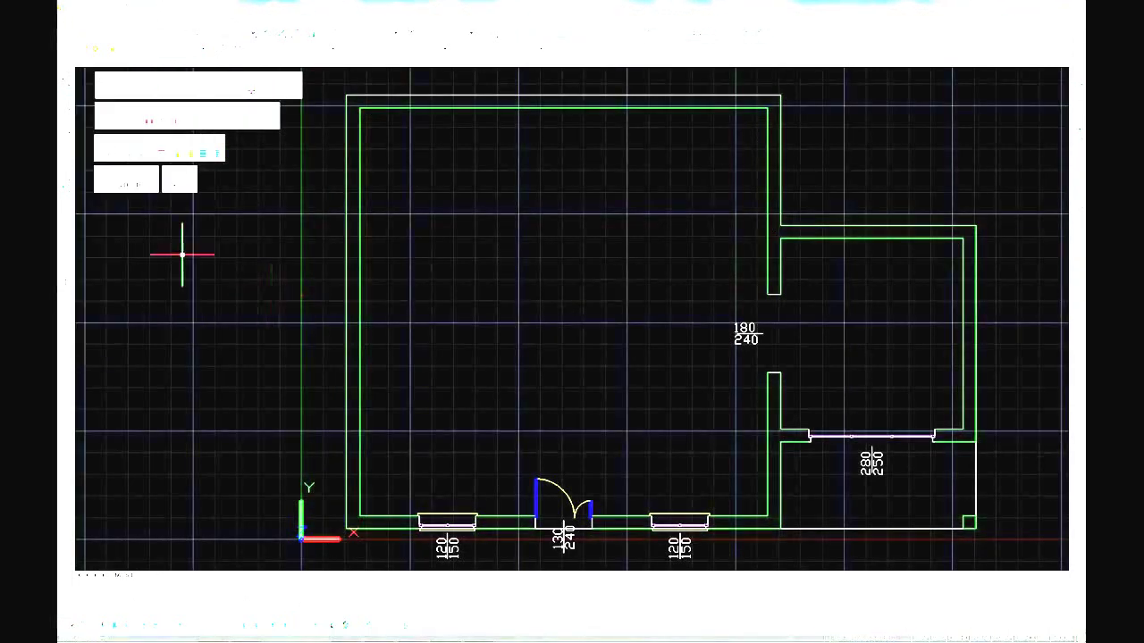
# - Draw a circle of radius 90 inside the main room, near its west wall
pyautogui.click(439, 305)
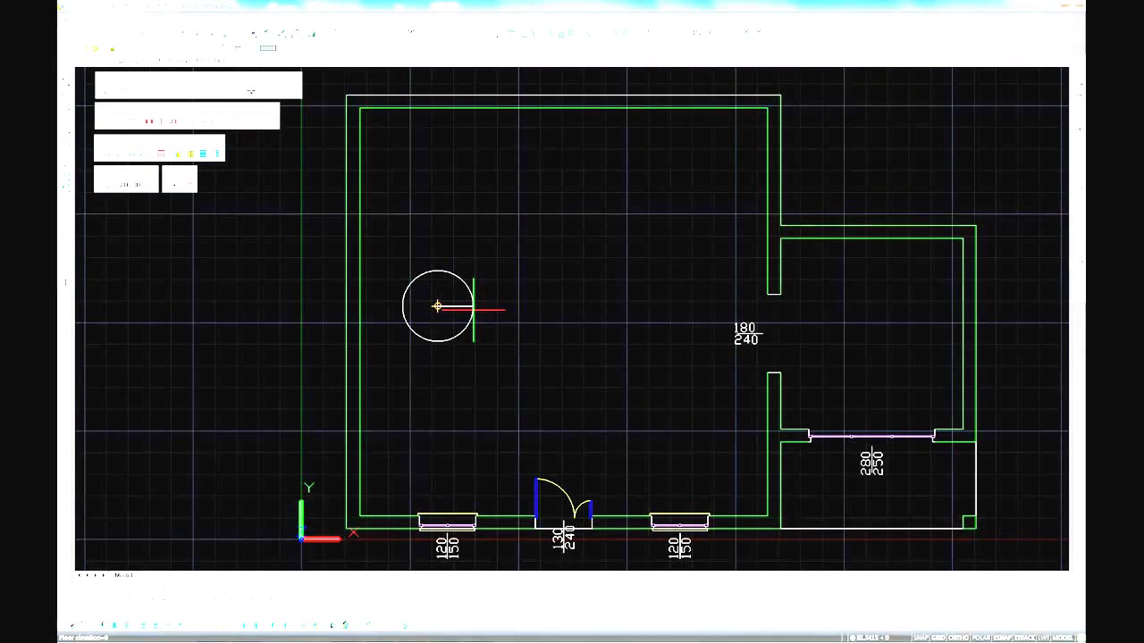
pyautogui.write('90')
pyautogui.press('Return')
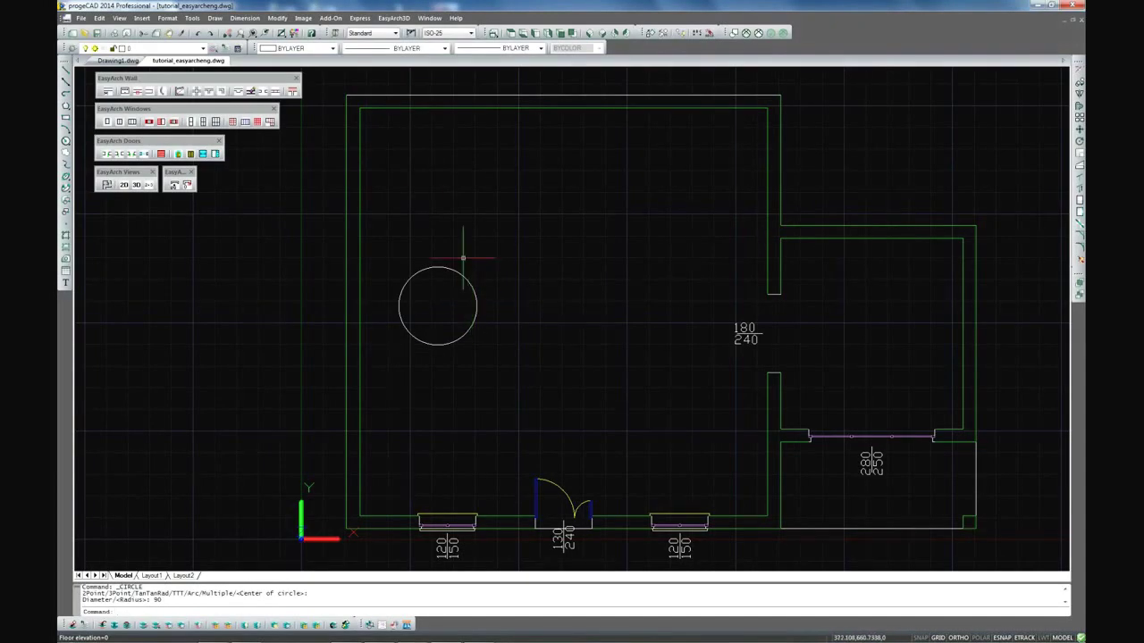
# - Start a spiral stair of the type with wooden treads, a central column and a railing
pyautogui.click(394, 19)
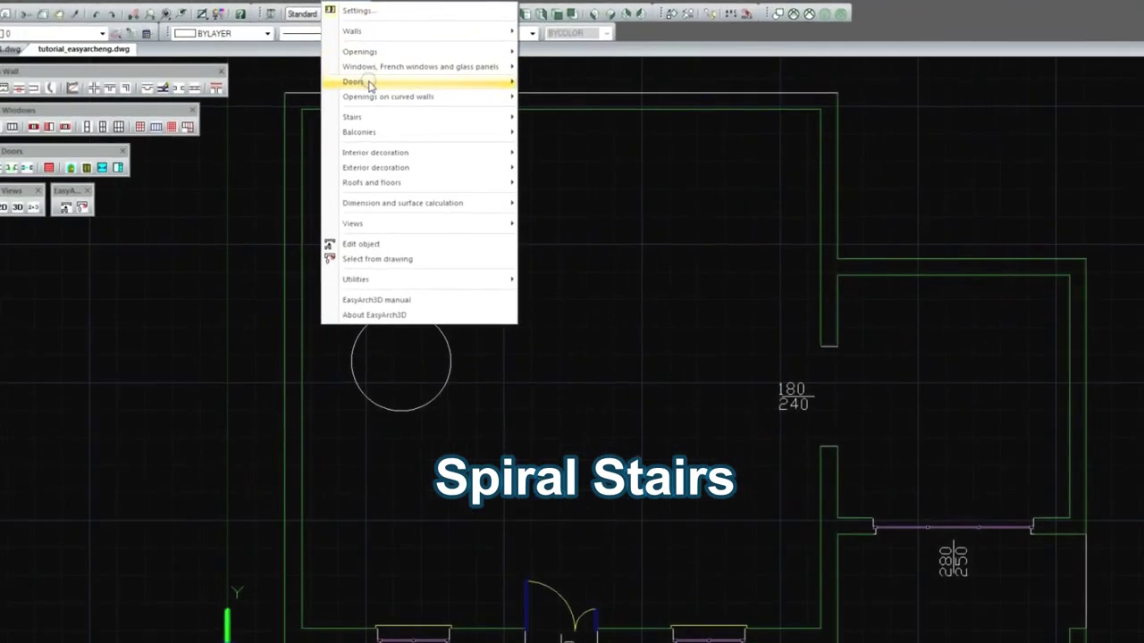
pyautogui.moveTo(465, 113)
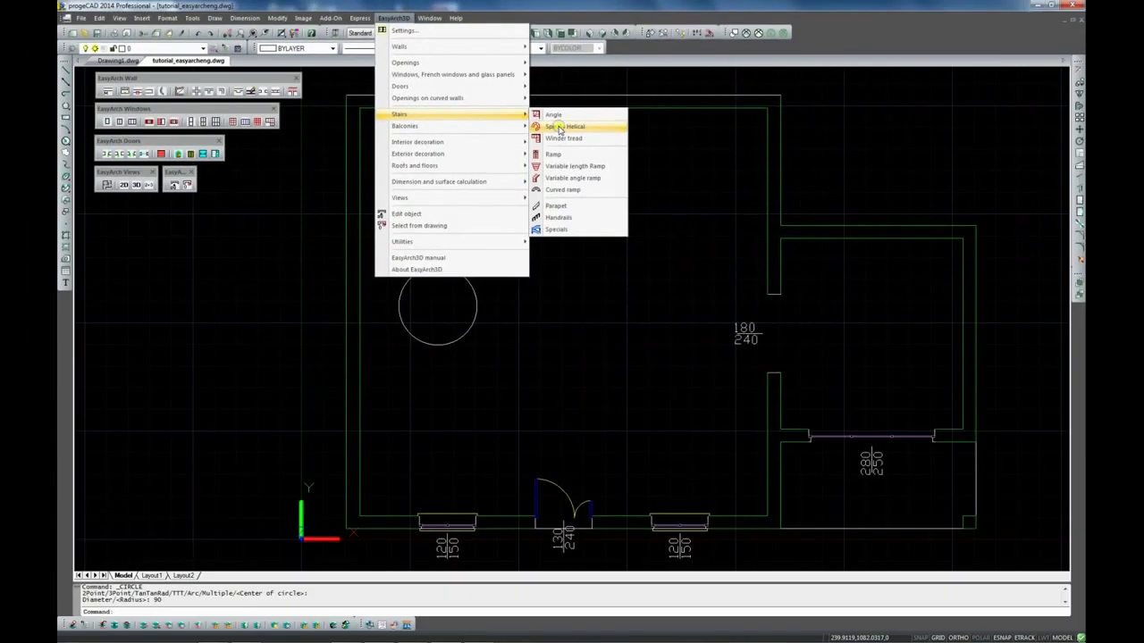
pyautogui.click(555, 140)
pyautogui.click(768, 361)
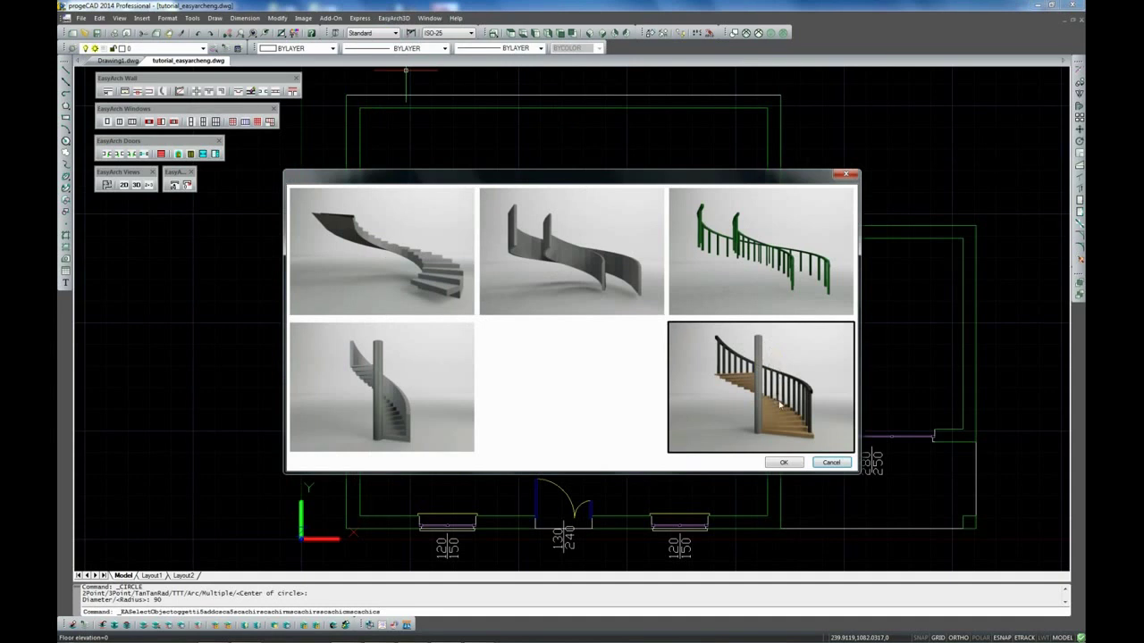
pyautogui.click(783, 462)
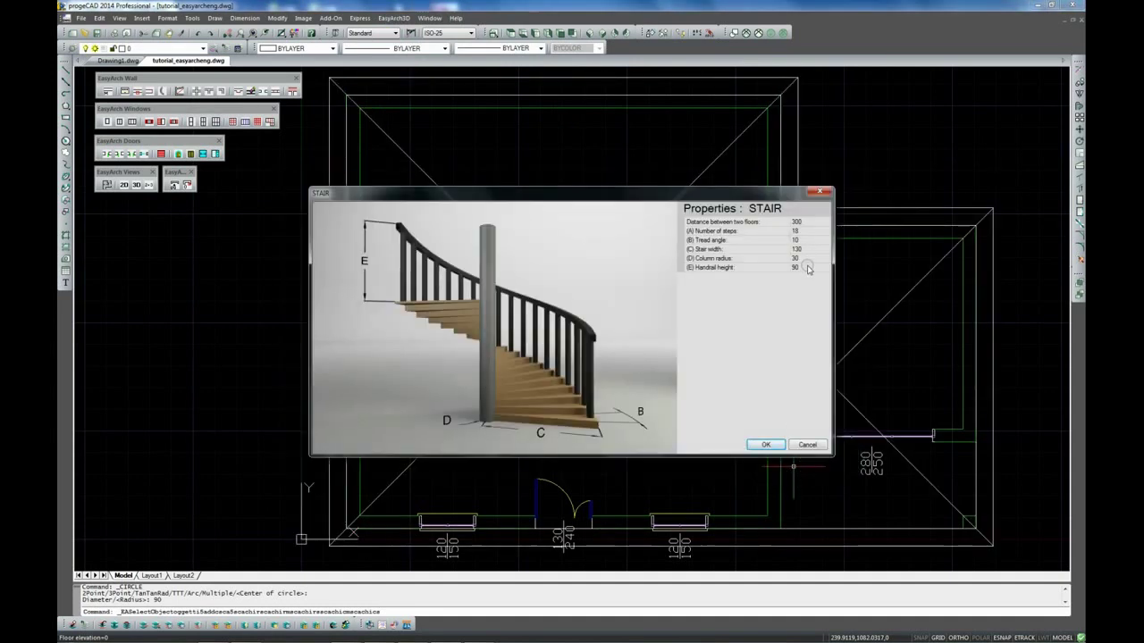
# - Set the spiral stair's width to 90, tread angle to 15 and column radius to 10, and accept the properties
pyautogui.click(809, 249)
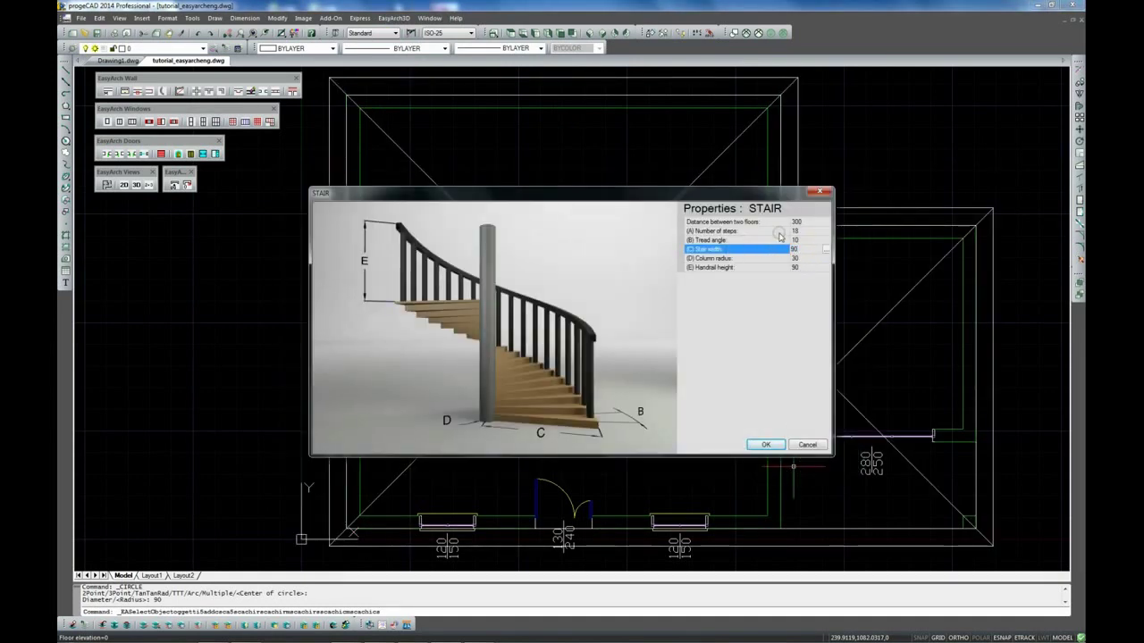
pyautogui.click(808, 240)
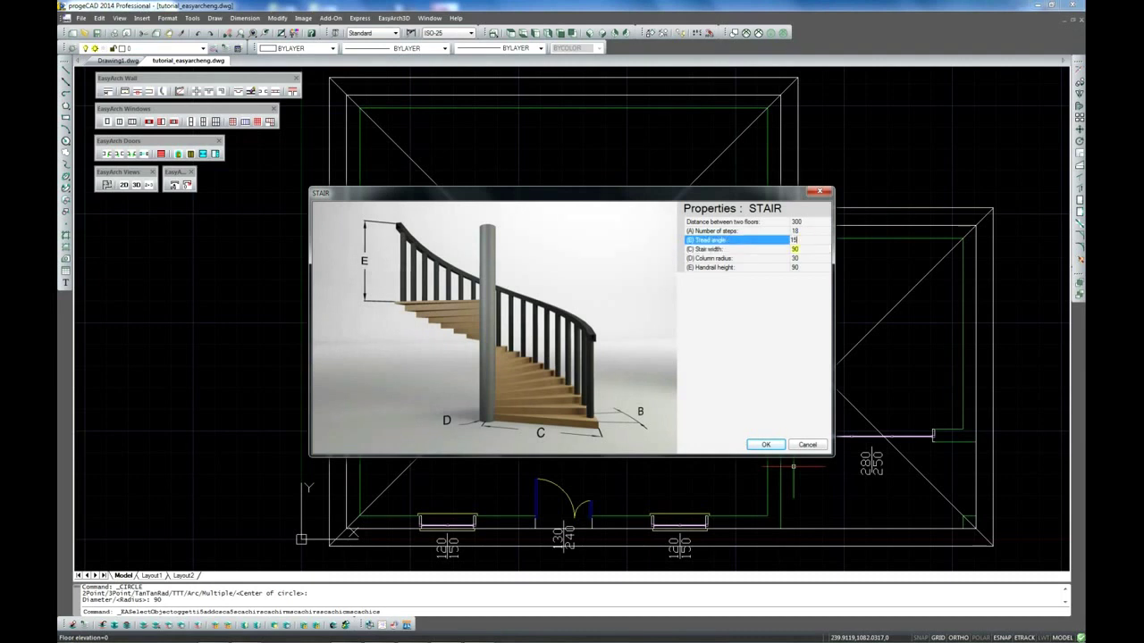
pyautogui.click(804, 258)
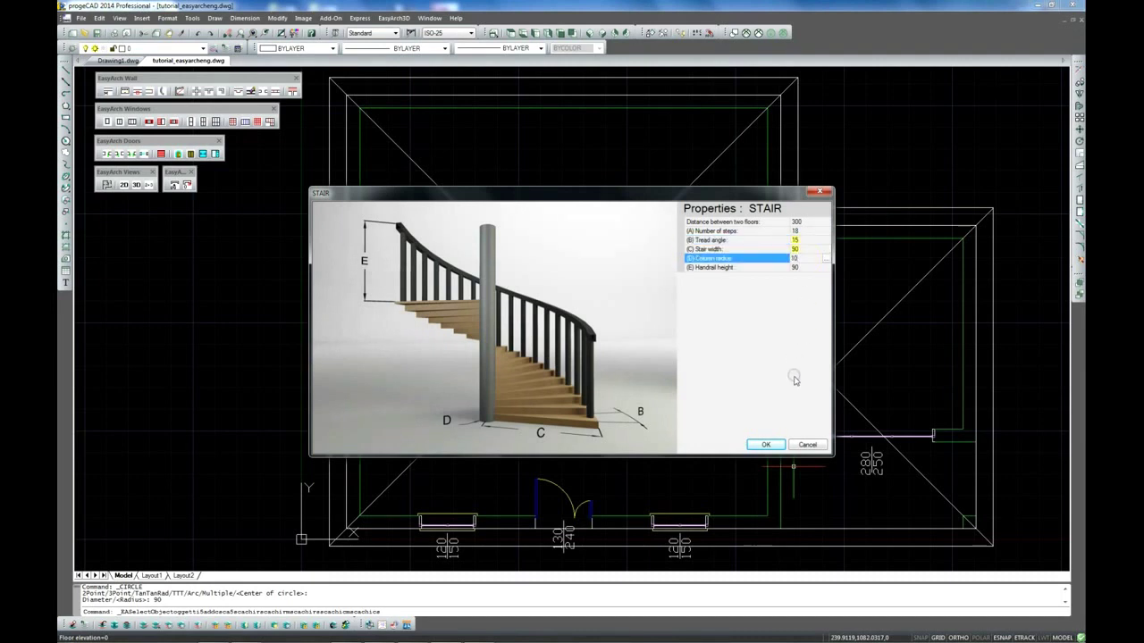
pyautogui.click(766, 444)
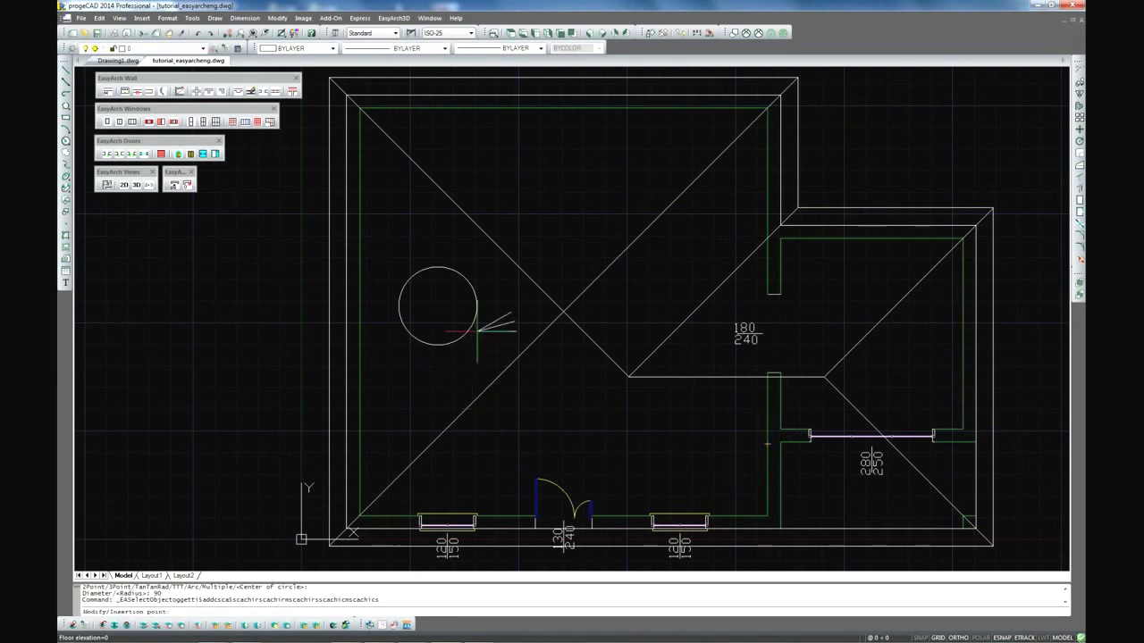
# - Insert the spiral stair at the centre of the circle with its first tread pointing east
pyautogui.click(438, 306)
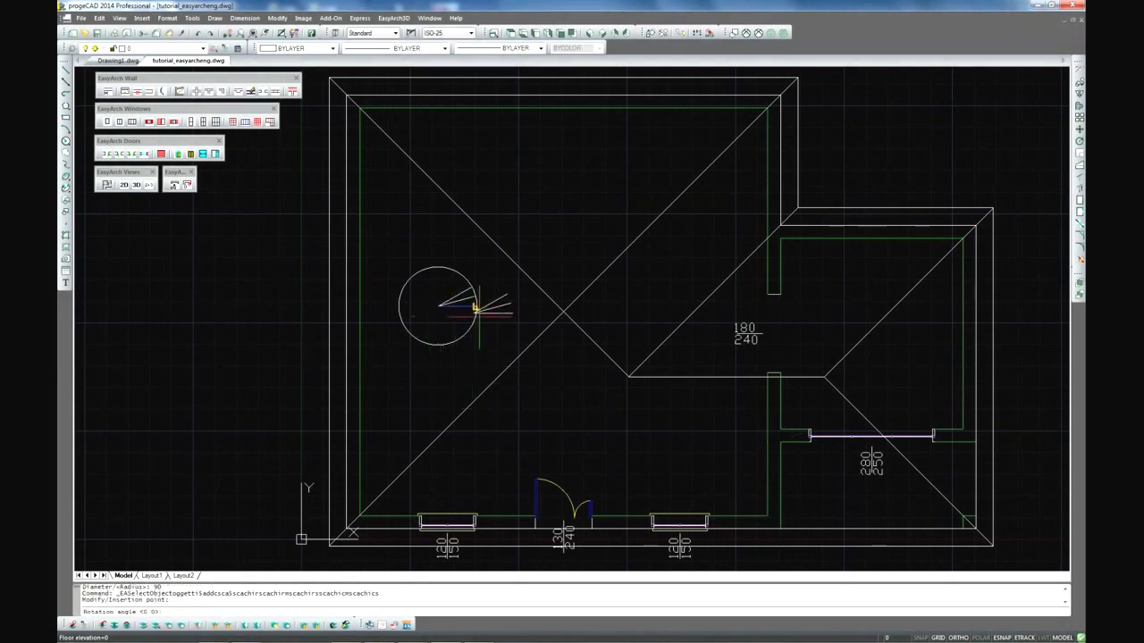
pyautogui.click(474, 311)
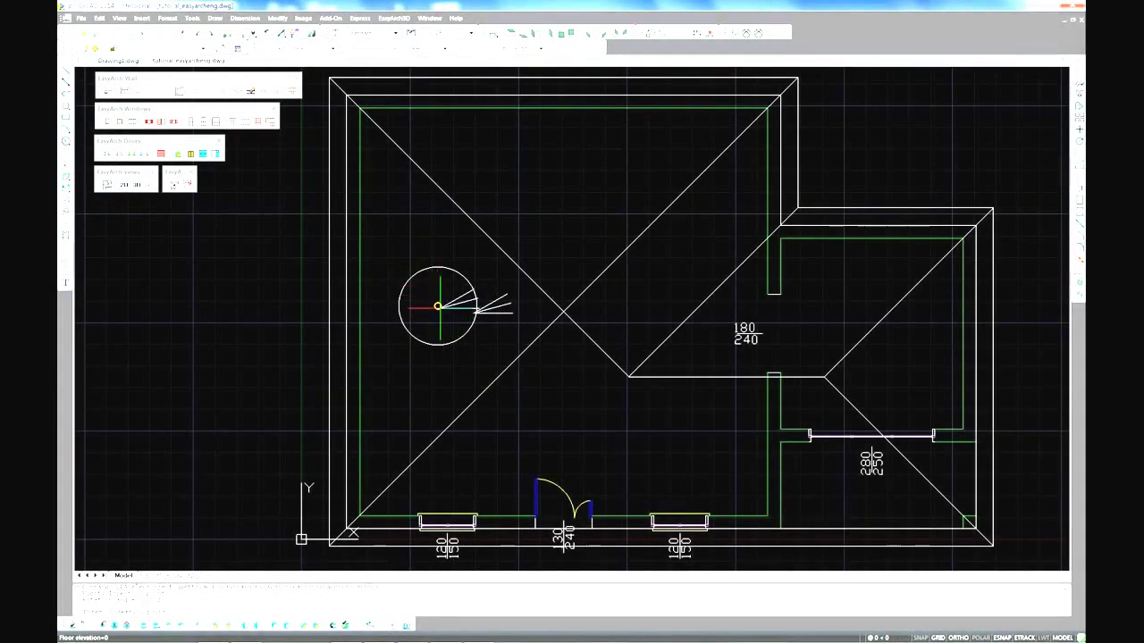
pyautogui.click(439, 309)
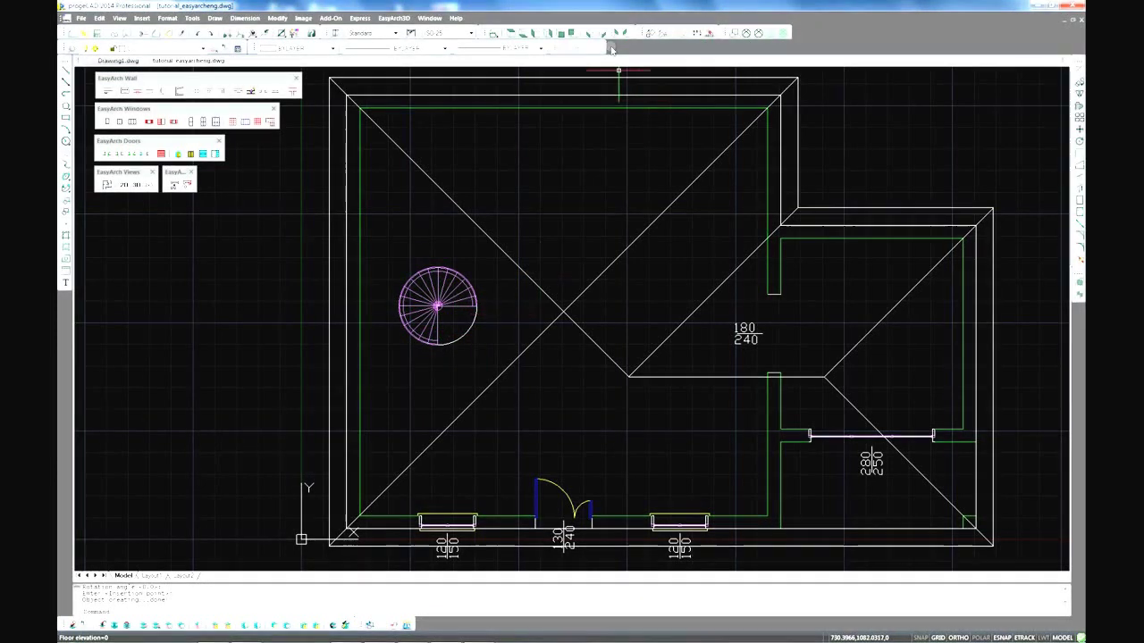
# - Show the model in 3D with realistic shading and freeze the 3DROOF layers to inspect the spiral stair inside the house
pyautogui.click(136, 184)
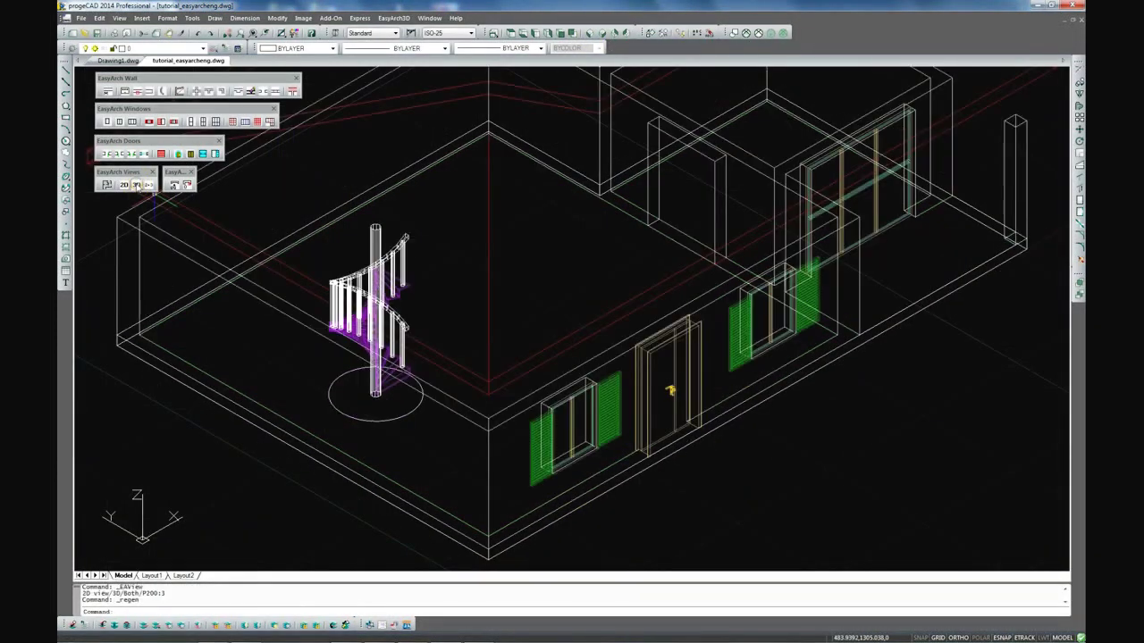
pyautogui.click(772, 33)
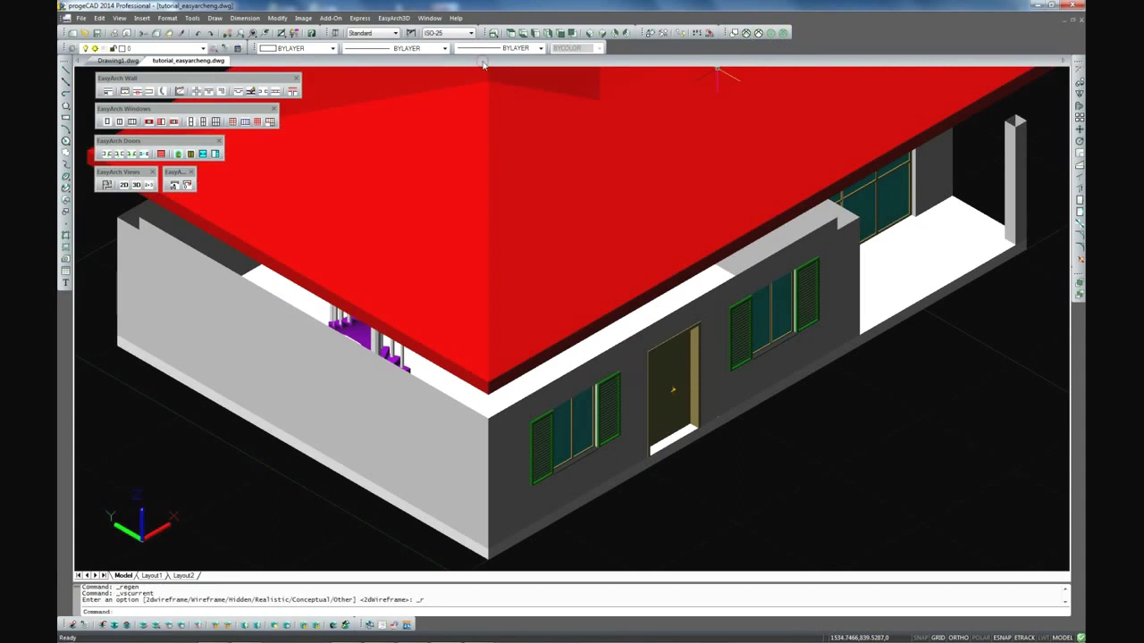
pyautogui.click(192, 48)
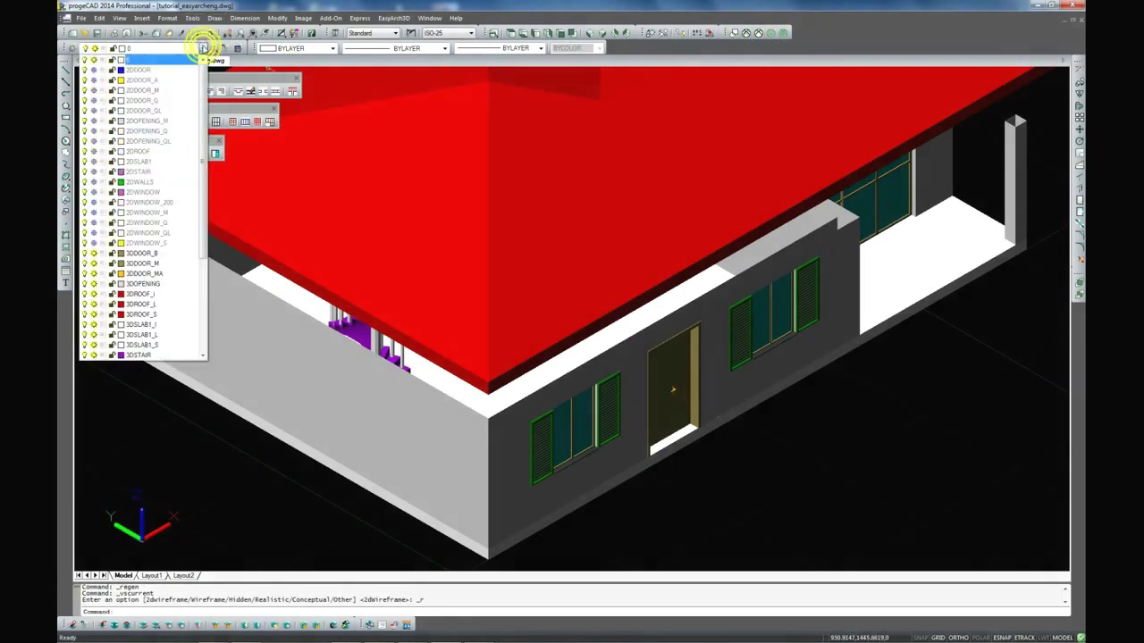
pyautogui.click(93, 315)
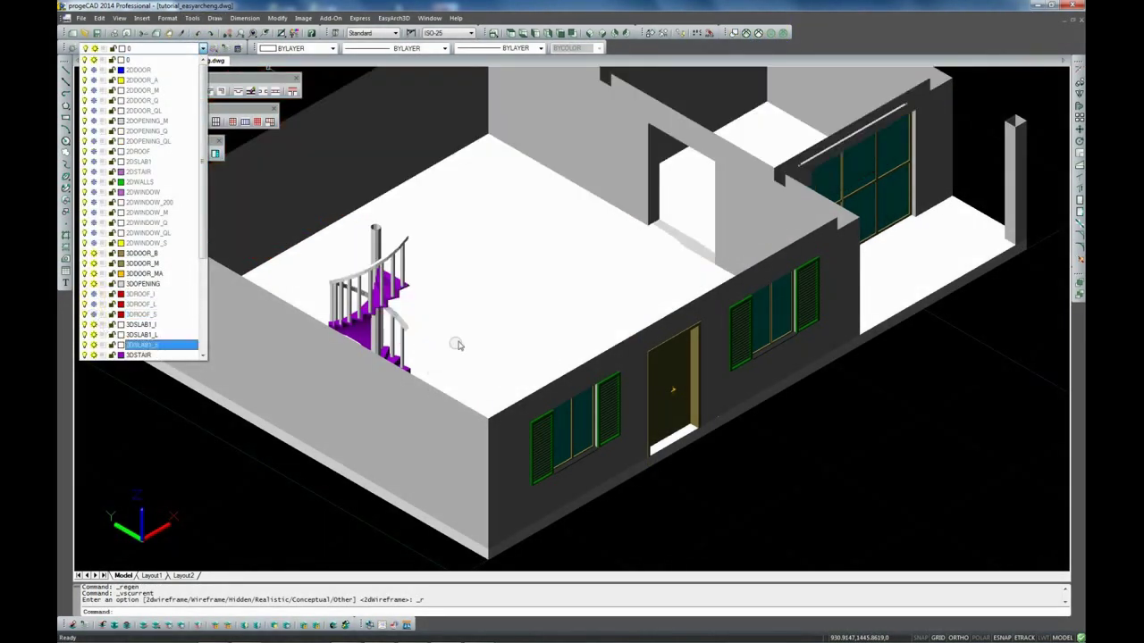
pyautogui.click(892, 442)
pyautogui.moveTo(411, 310)
pyautogui.keyDown('shift'); pyautogui.mouseDown(button='middle')
pyautogui.moveTo(373, 358)
pyautogui.moveTo(618, 238)
pyautogui.moveTo(581, 298)
pyautogui.moveTo(302, 439)
pyautogui.moveTo(376, 259)
pyautogui.moveTo(411, 311)
pyautogui.moveTo(608, 334)
pyautogui.moveTo(530, 352)
pyautogui.moveTo(684, 253)
pyautogui.moveTo(701, 256)
pyautogui.moveTo(378, 286)
pyautogui.moveTo(415, 282)
pyautogui.mouseUp(button='middle'); pyautogui.keyUp('shift')
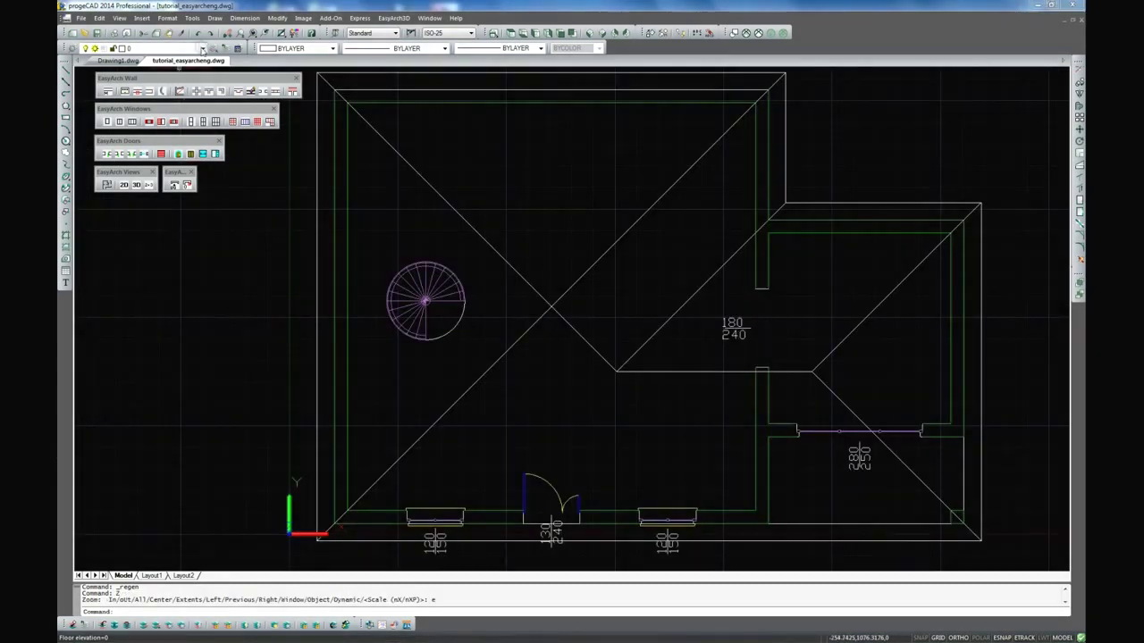
# - Freeze the 2DSTAIR and 2DROOF layers in the 2D plan
pyautogui.click(148, 48)
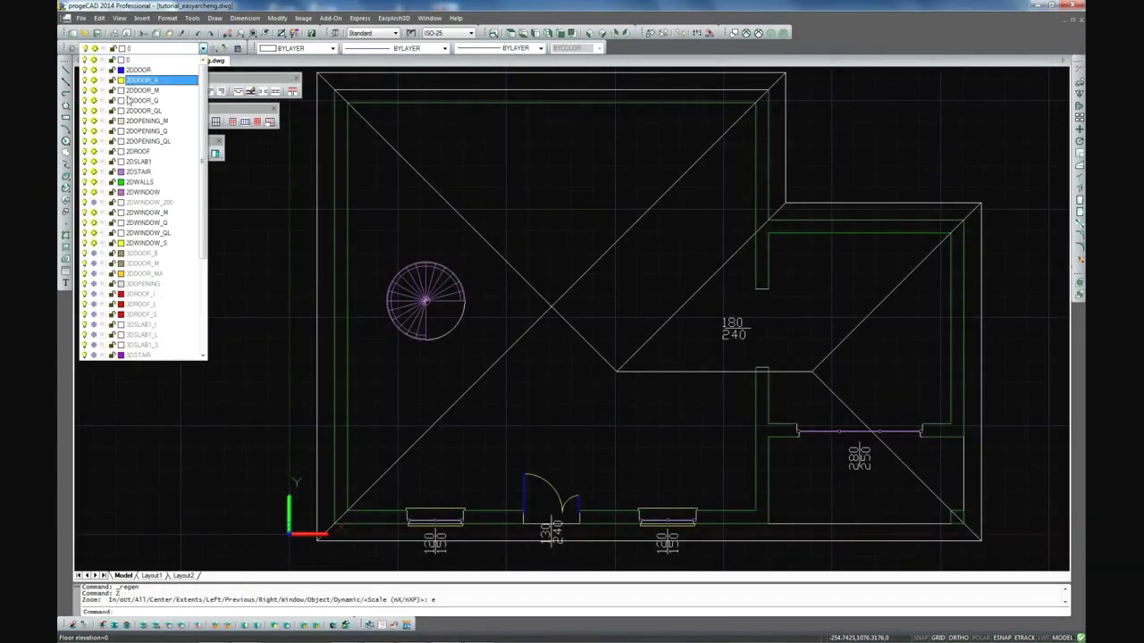
pyautogui.click(94, 171)
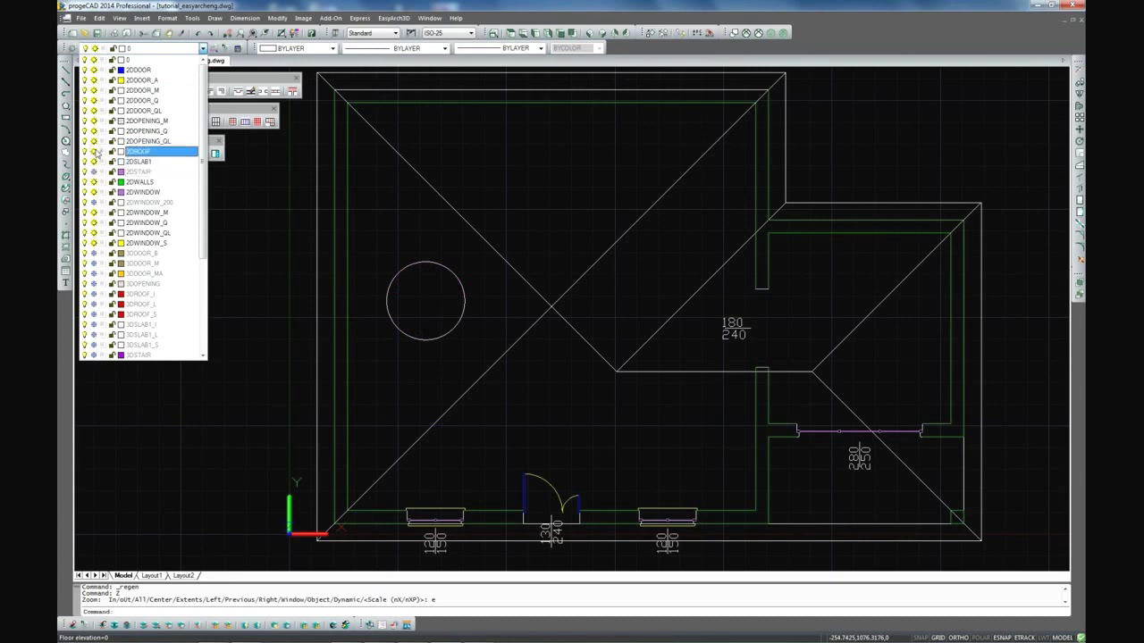
pyautogui.click(94, 151)
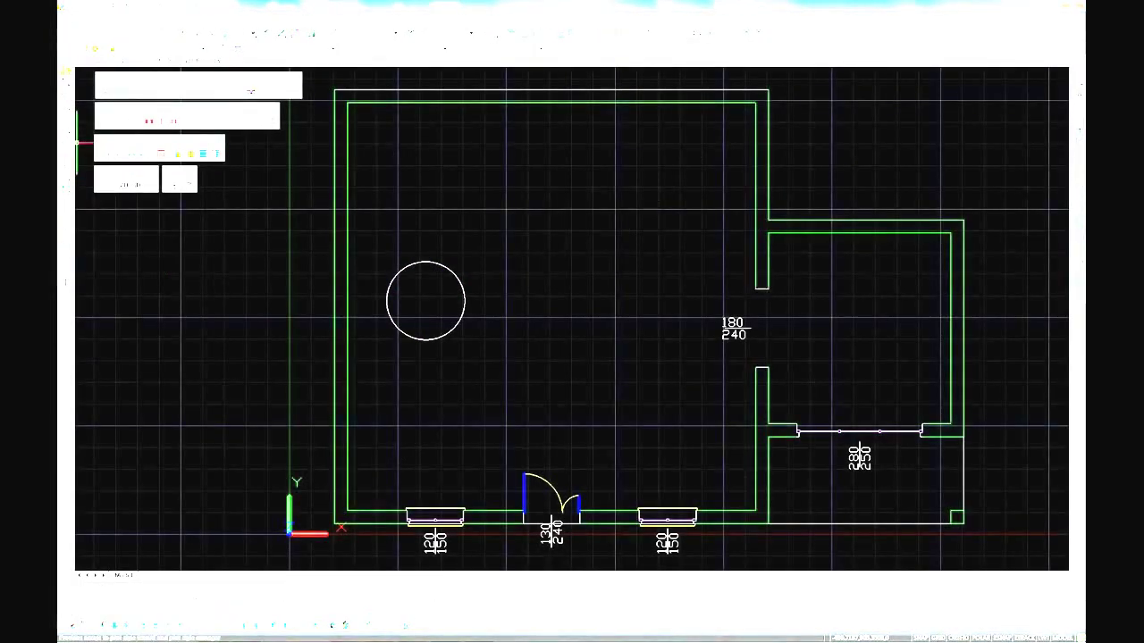
# - Draw two lines from the circle's centre, one to its south quadrant and one to its east quadrant
pyautogui.click(425, 301)
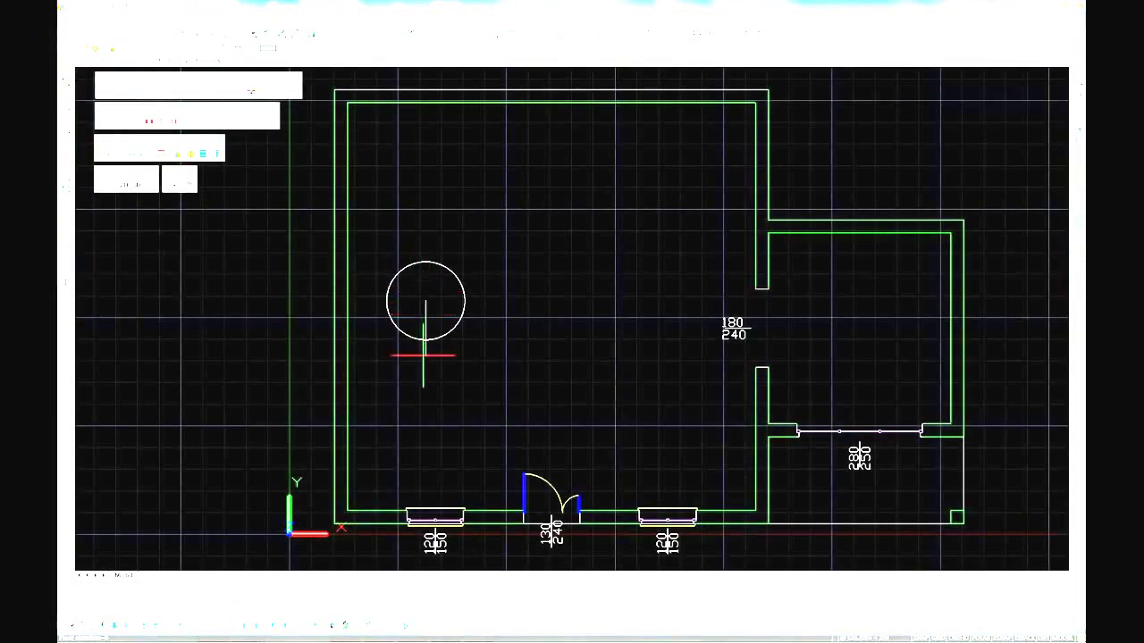
pyautogui.click(425, 340)
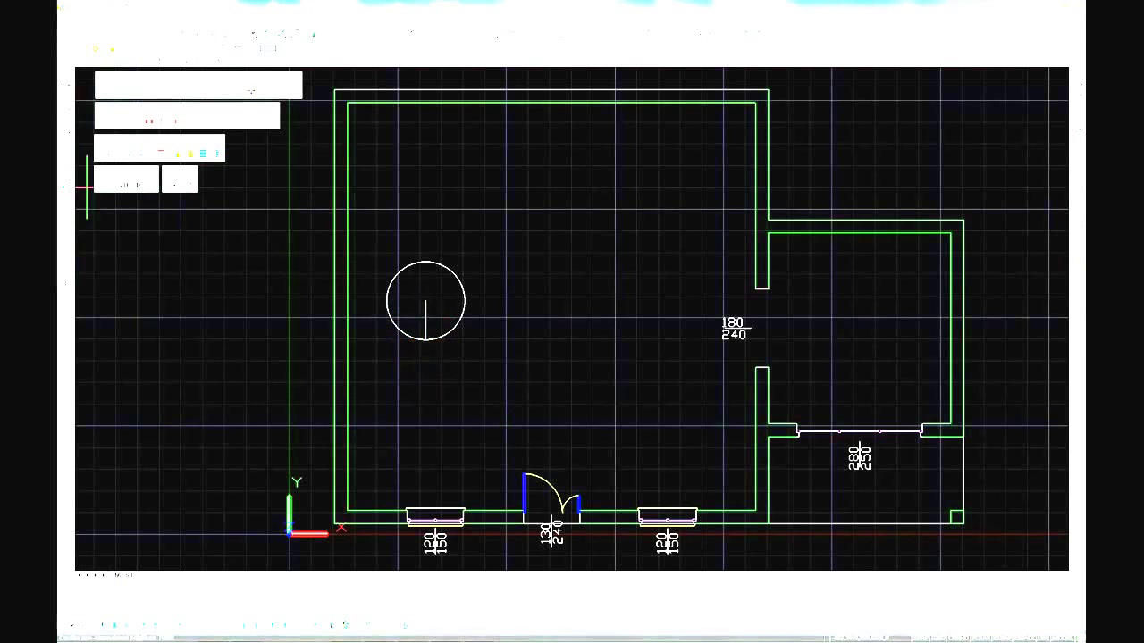
pyautogui.click(426, 301)
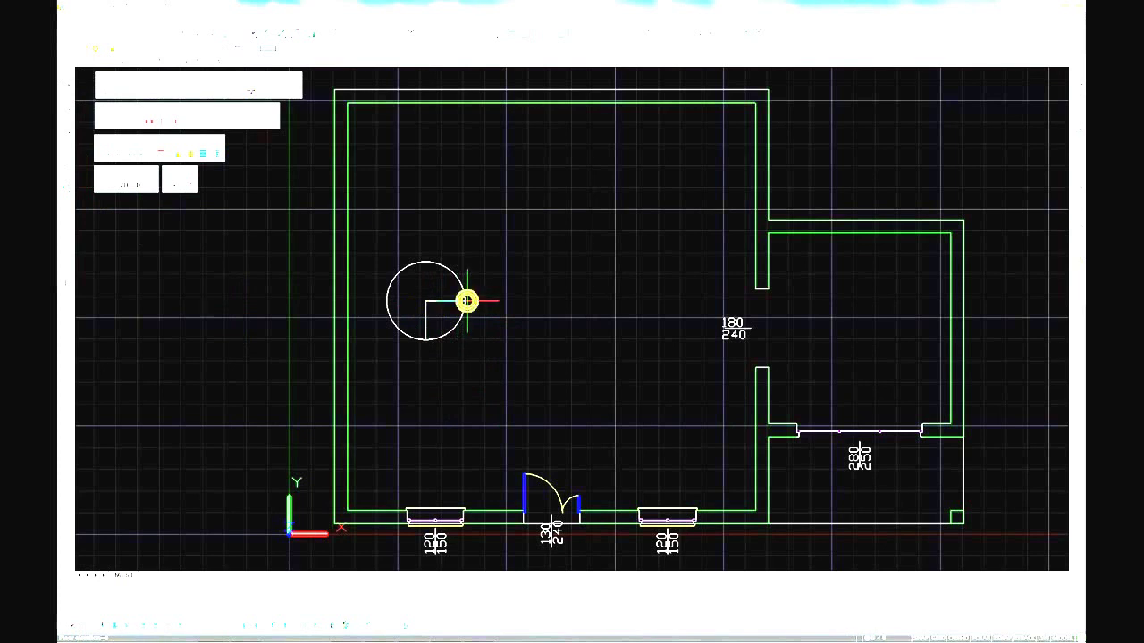
pyautogui.click(465, 301)
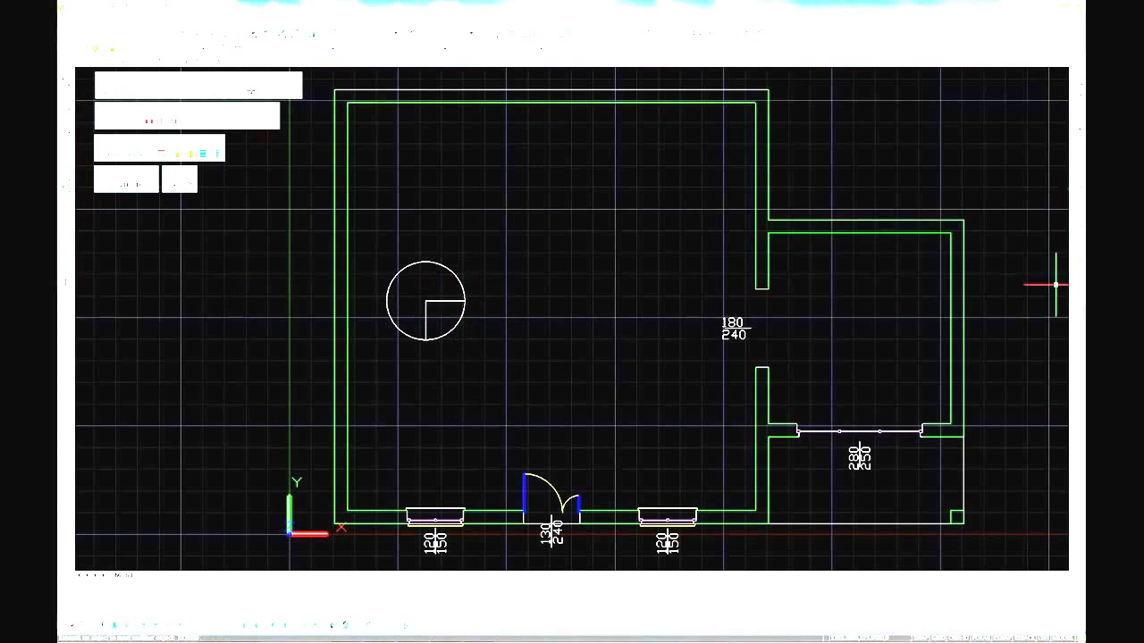
# - Trim away the southeast quarter of the circle using the two radius lines as cutting edges
pyautogui.click(425, 321)
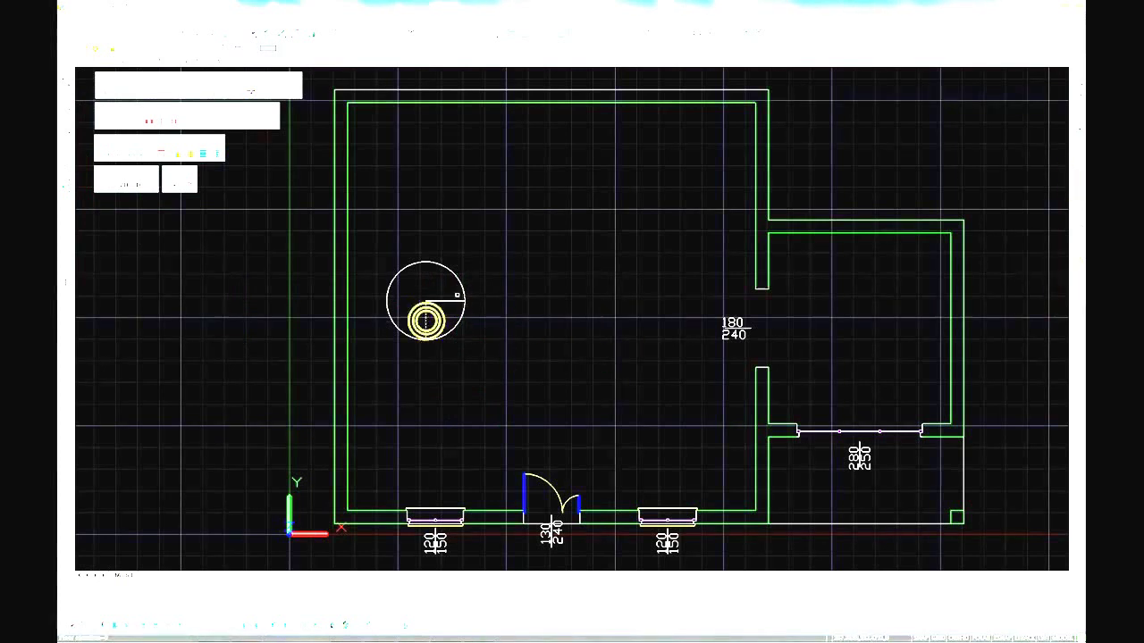
pyautogui.click(450, 301)
pyautogui.press('Return')
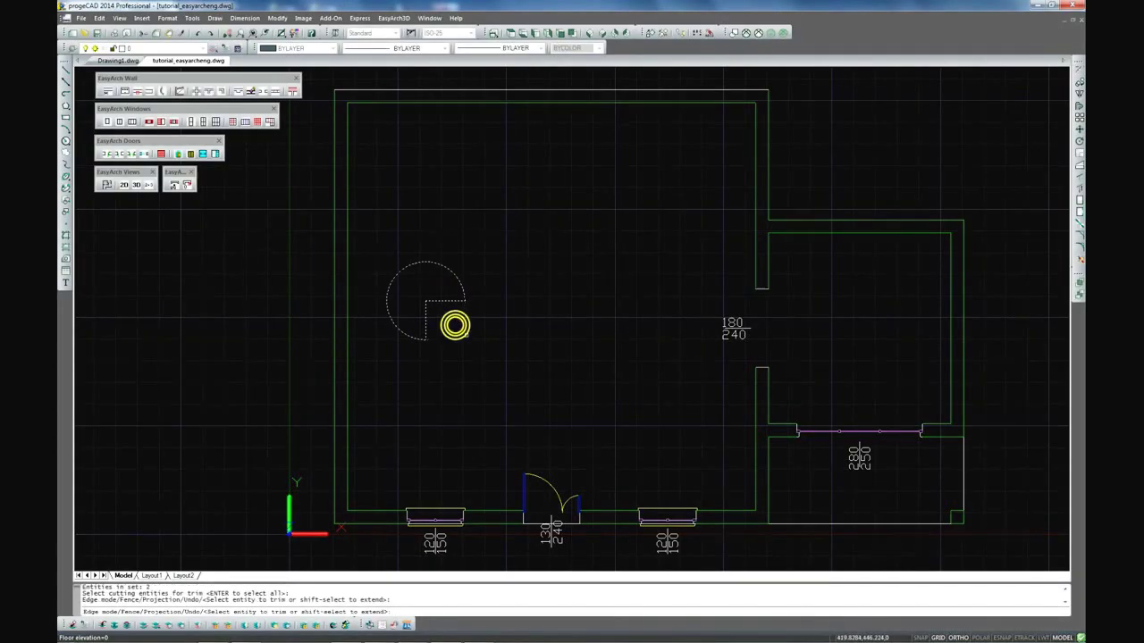
pyautogui.click(453, 323)
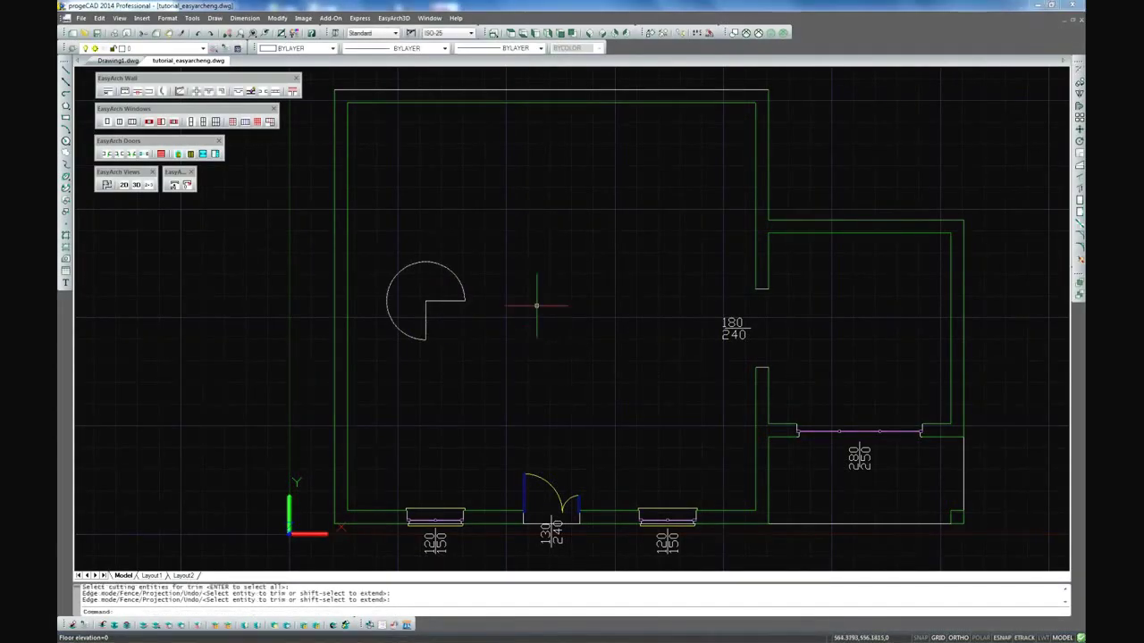
# - Create a SLAB2 floor of depth 25 at soffit elevation 275 through the main room's four inner corners, using the three-quarter circle outline as its opening
pyautogui.click(393, 18)
pyautogui.moveTo(420, 165)
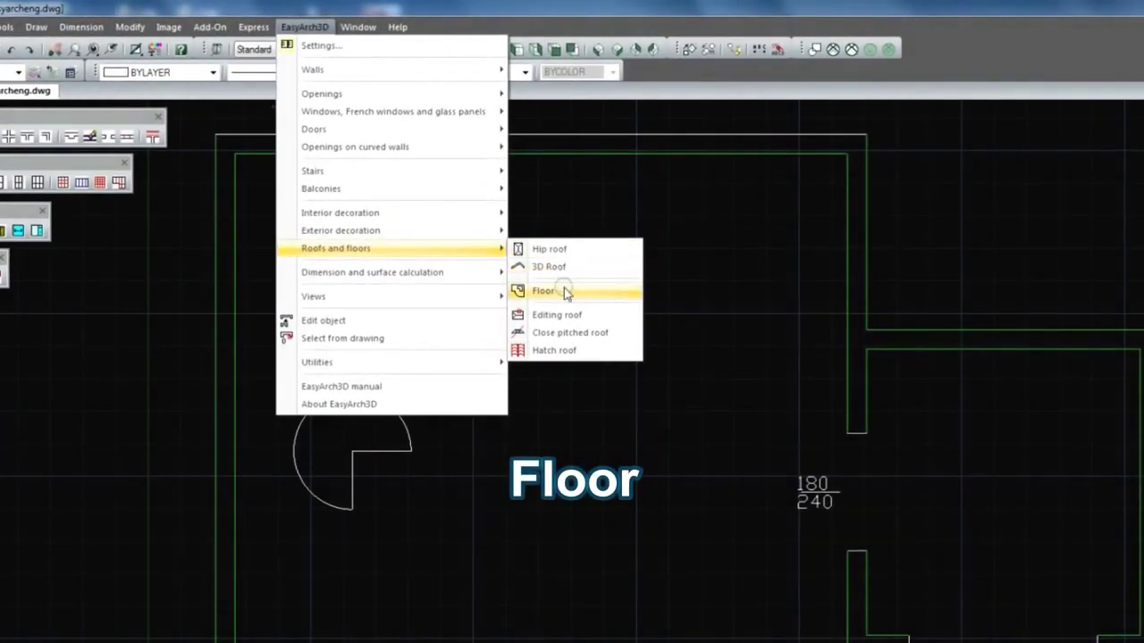
pyautogui.click(565, 293)
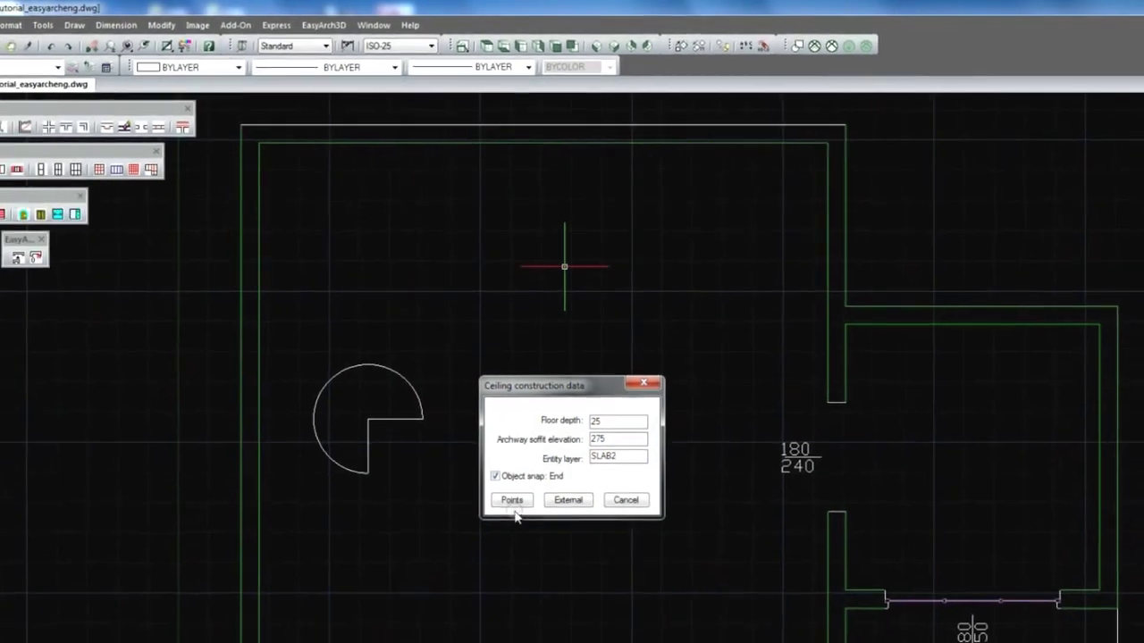
pyautogui.click(508, 539)
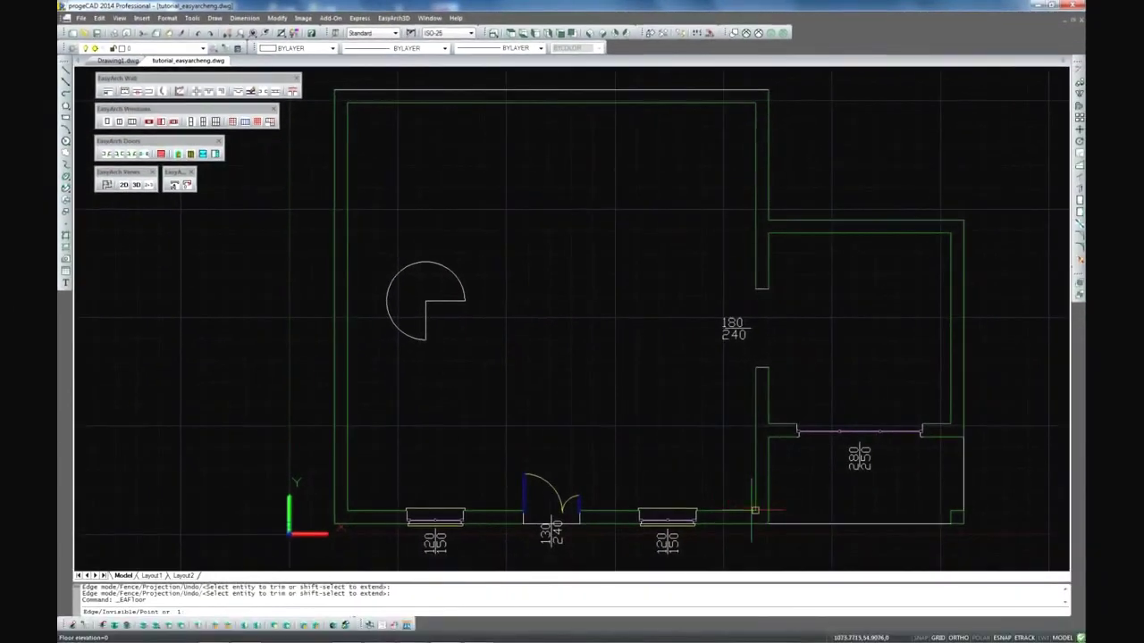
pyautogui.click(755, 511)
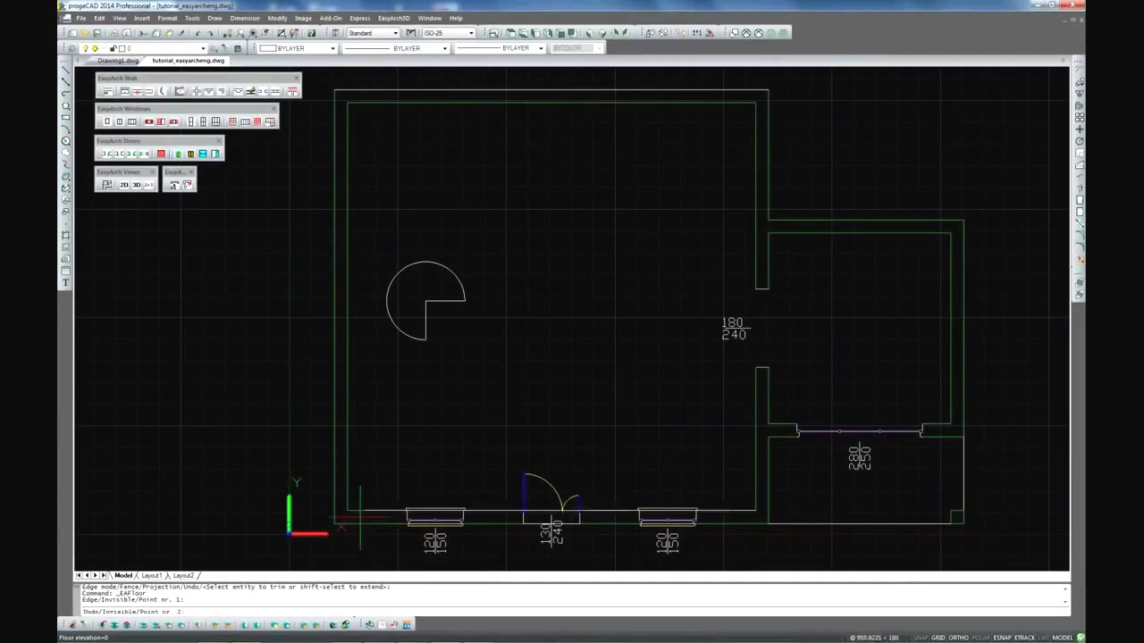
pyautogui.click(347, 511)
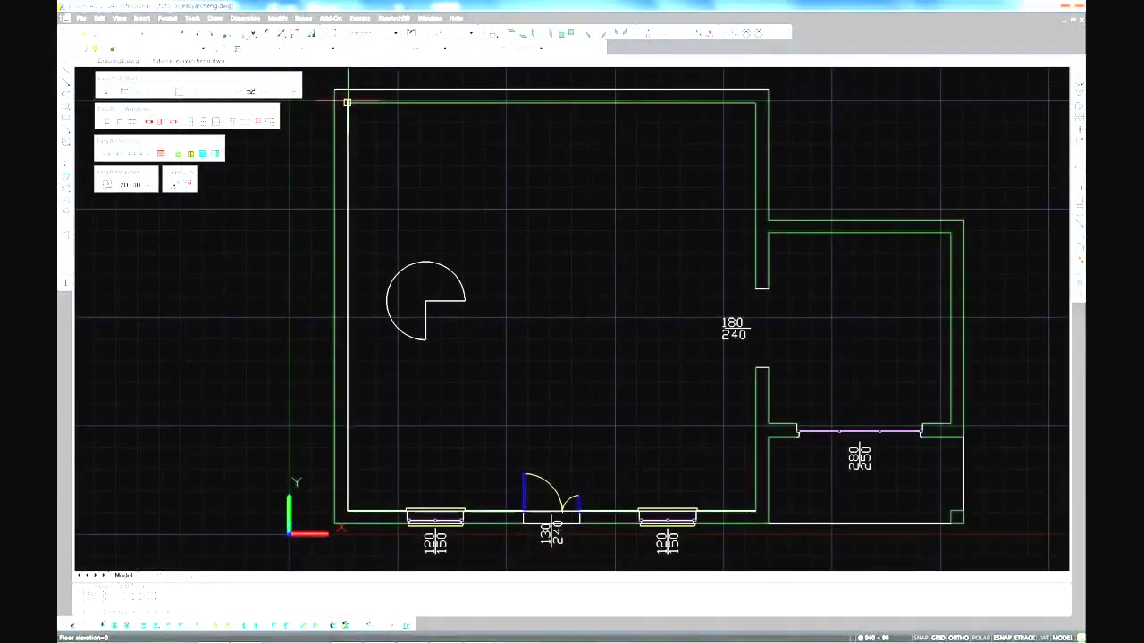
pyautogui.click(348, 102)
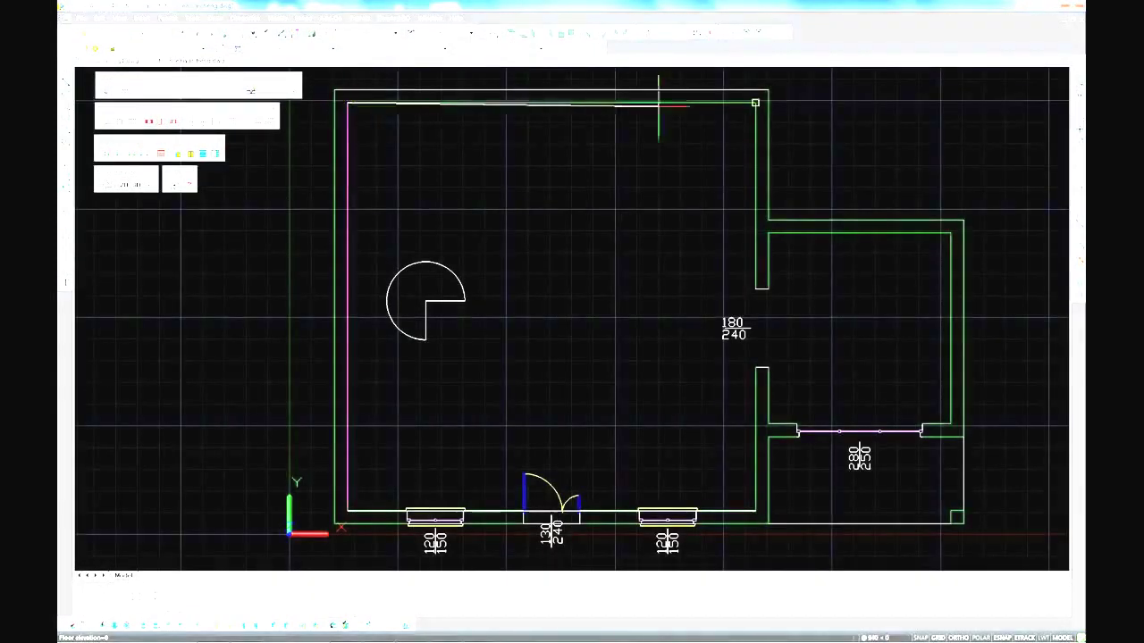
pyautogui.click(755, 102)
pyautogui.press('Return')
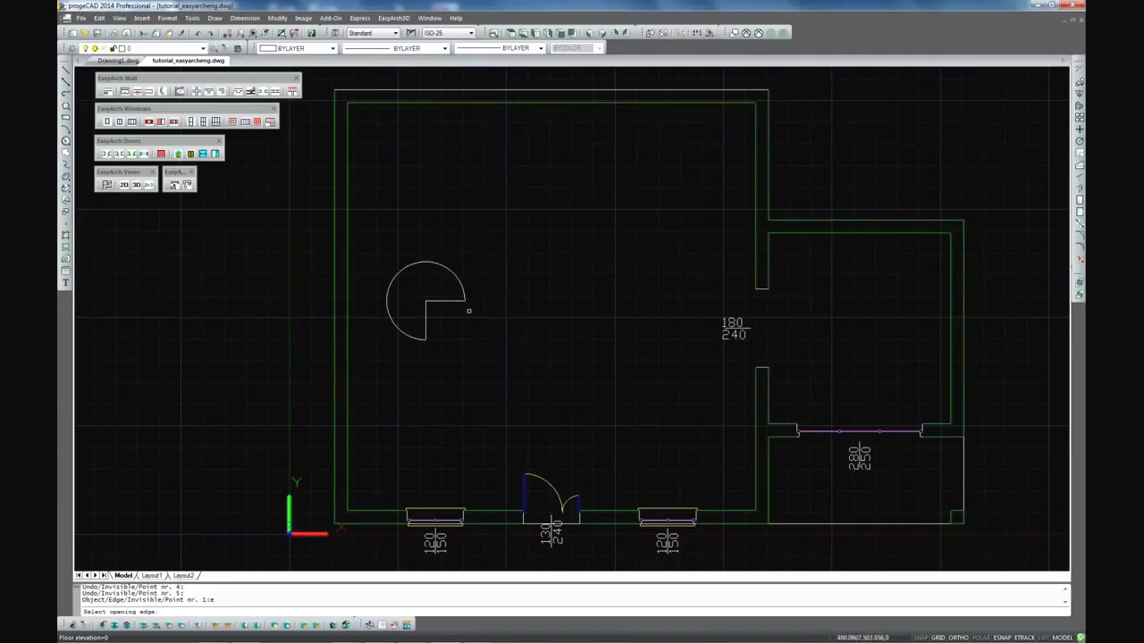
pyautogui.click(389, 283)
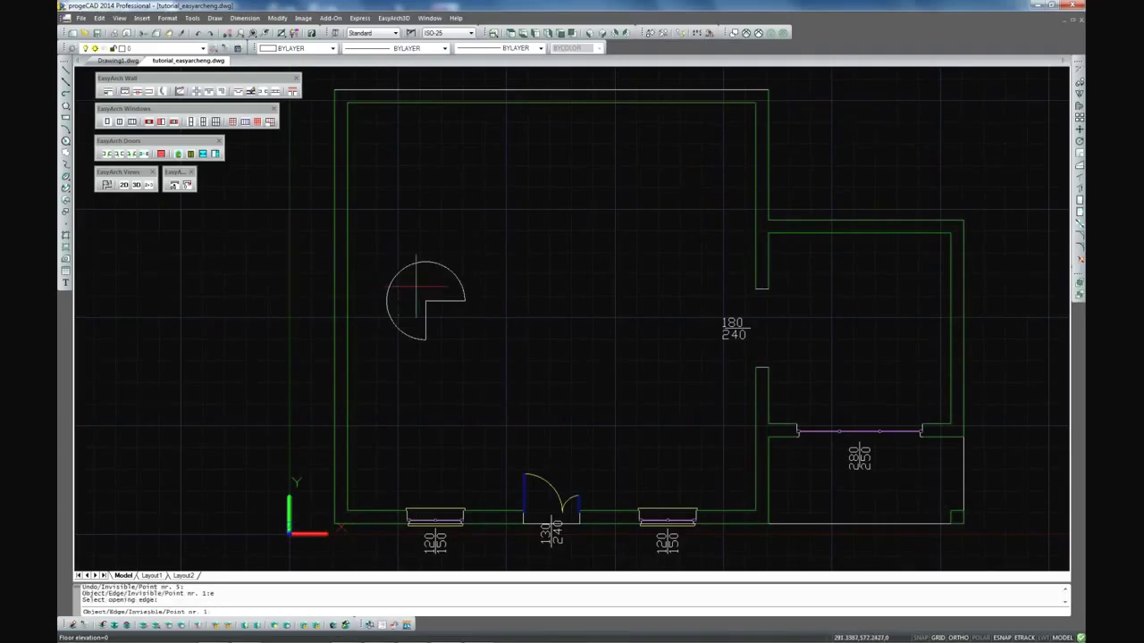
pyautogui.press('Return')
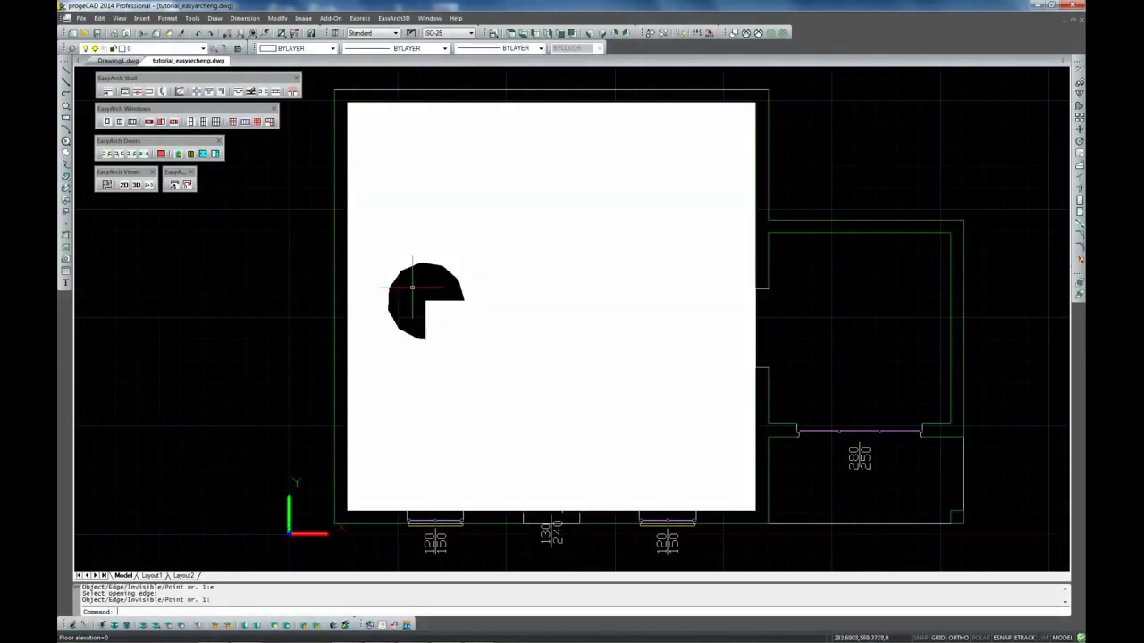
# - Show the house in the 3D southwest isometric view and freeze the 3DROOF_I, 3DROOF_L and 3DROOF_S layers to expose the upper floor
pyautogui.click(589, 33)
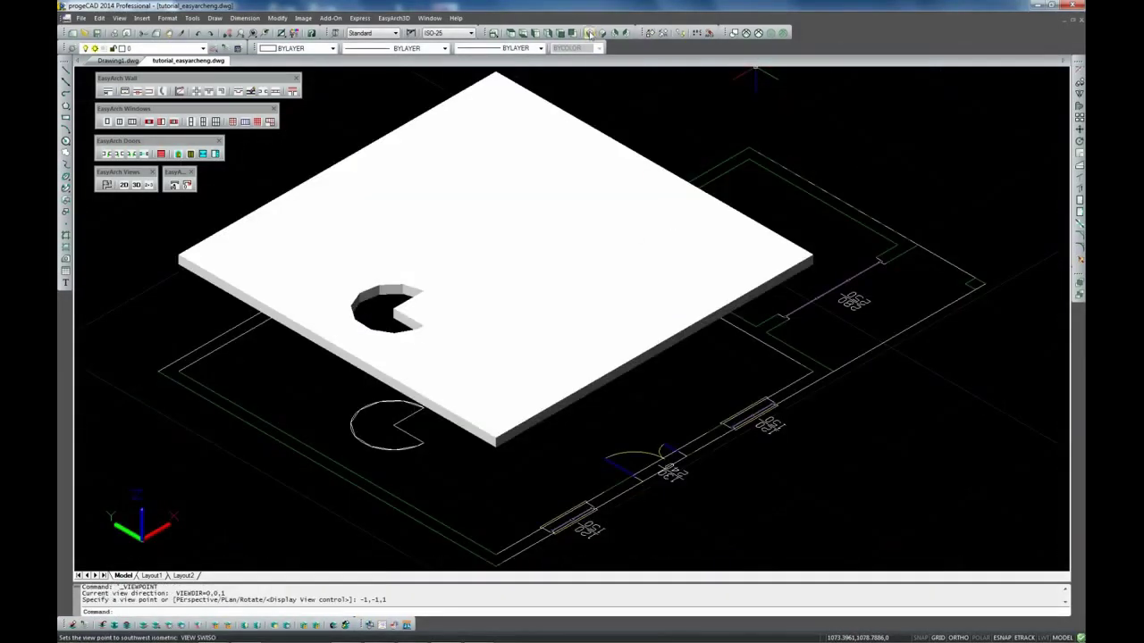
pyautogui.click(135, 184)
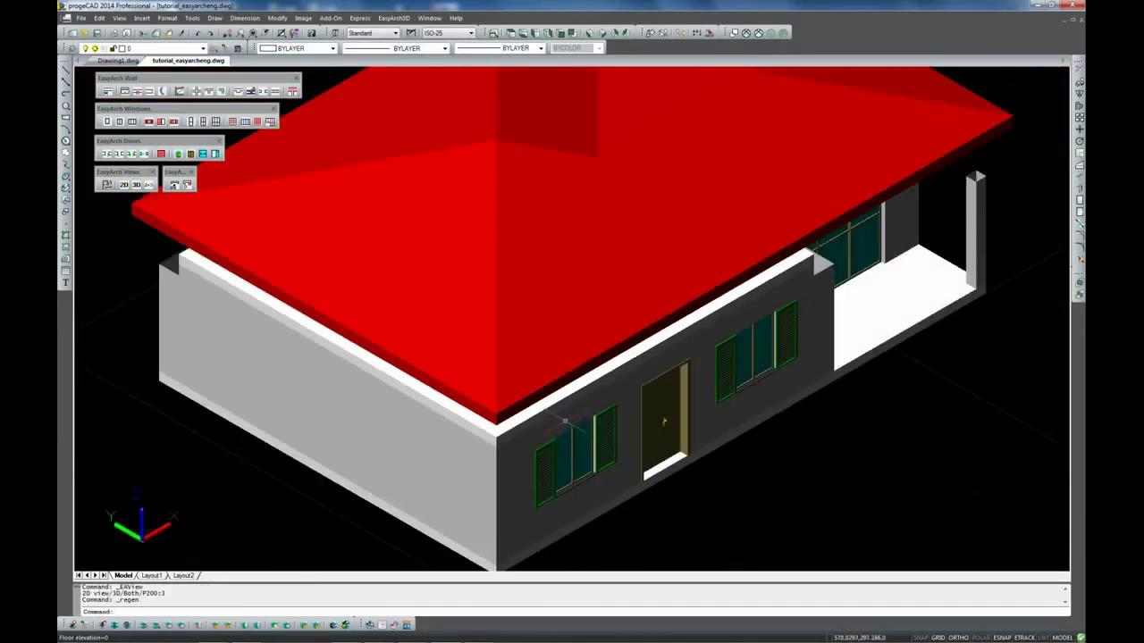
pyautogui.click(203, 48)
pyautogui.click(92, 303)
pyautogui.click(93, 314)
pyautogui.click(93, 324)
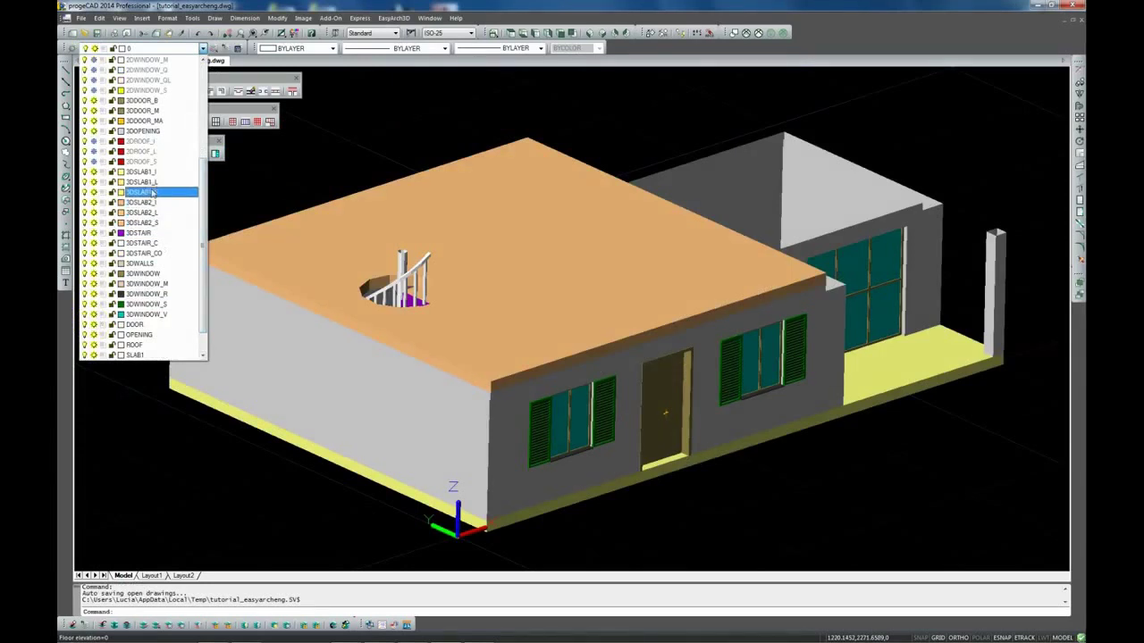
# - Thaw the 3DROOF_S, 3DROOF_L and 3DROOF_I layers
pyautogui.click(93, 161)
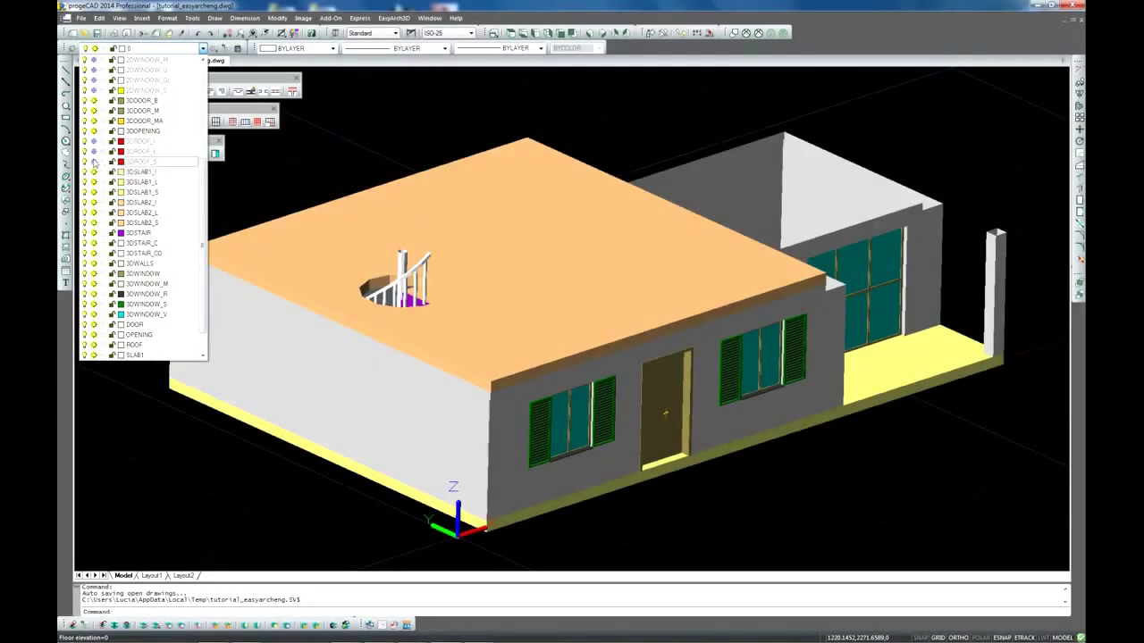
pyautogui.click(94, 151)
pyautogui.click(93, 141)
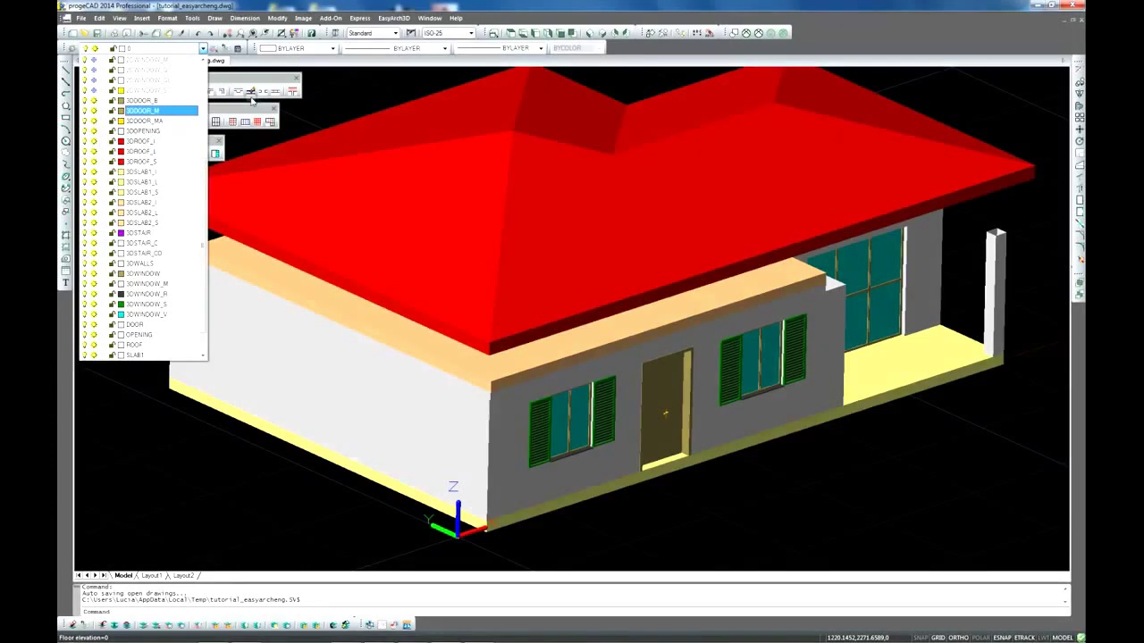
pyautogui.click(630, 51)
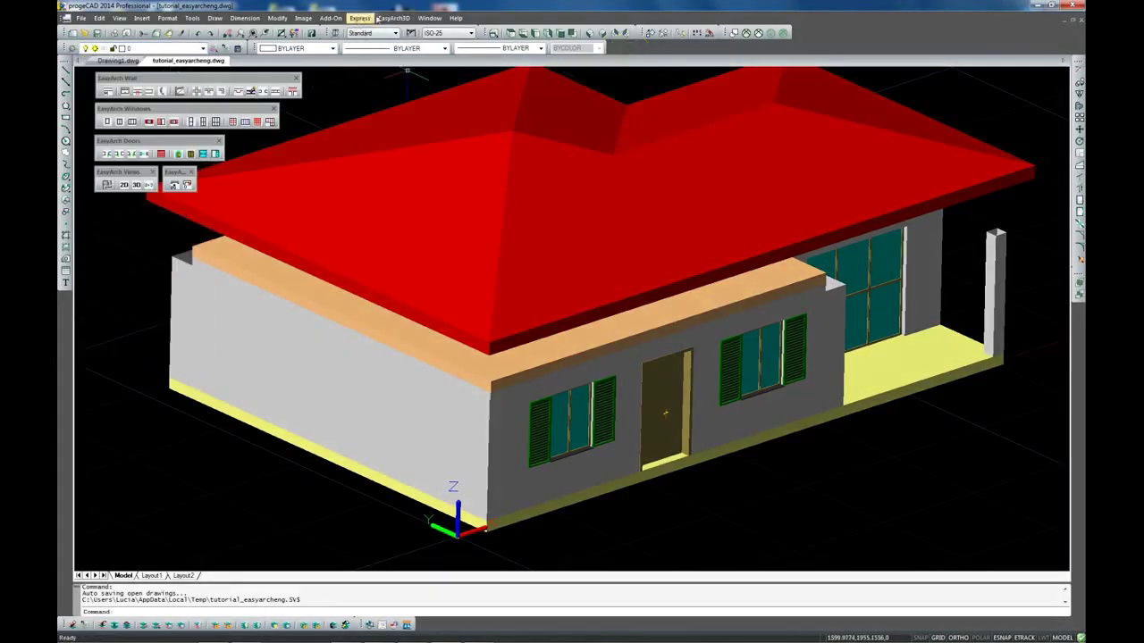
# - Start the Variable height wall utility for the house walls
pyautogui.click(394, 18)
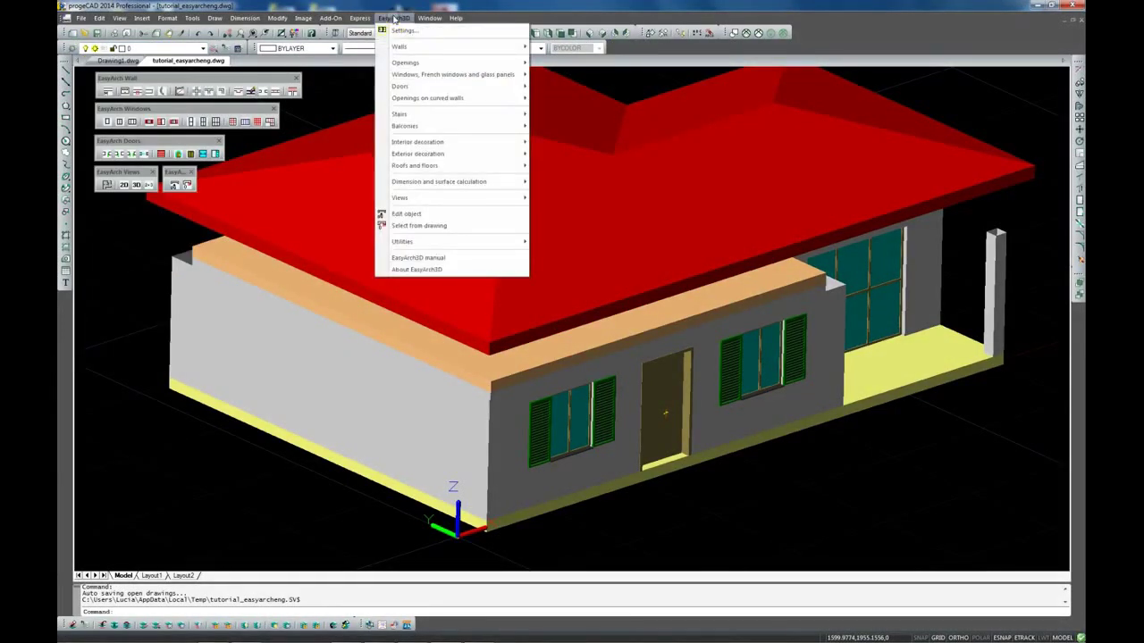
pyautogui.moveTo(457, 243)
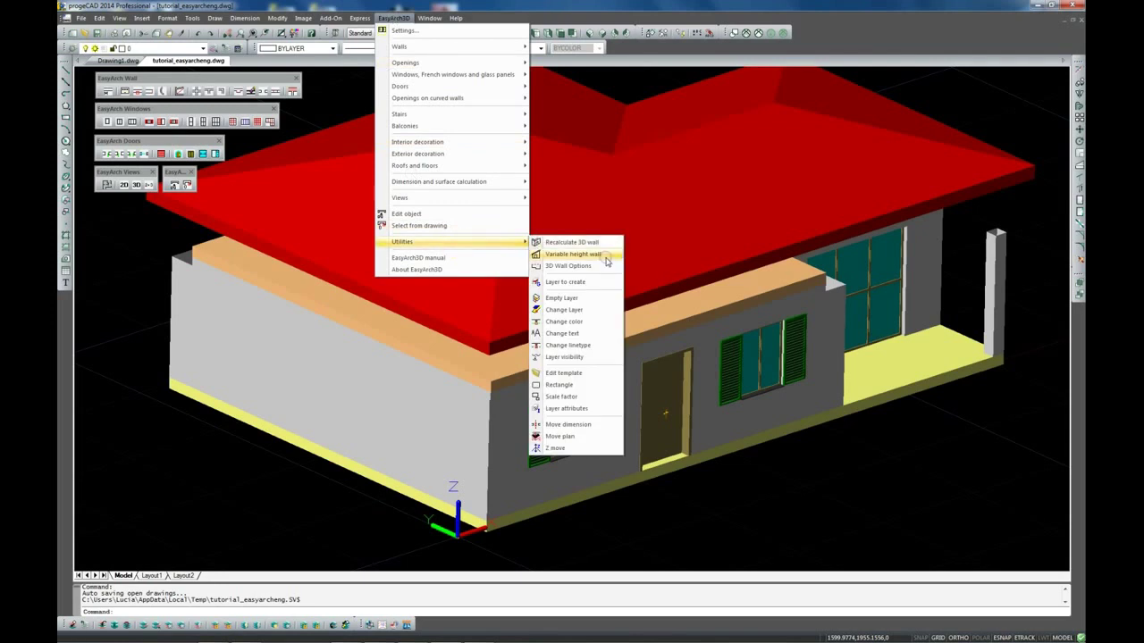